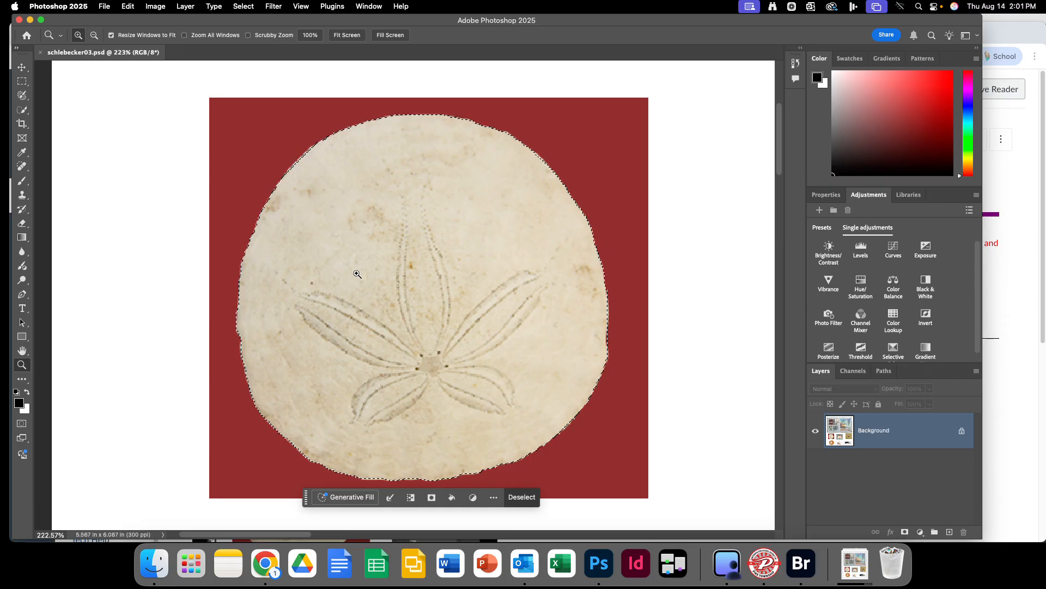
- Move the selected sand dollar out of the red square onto the shadow marked B in the window frame
{"action": "key", "text": "alt"}
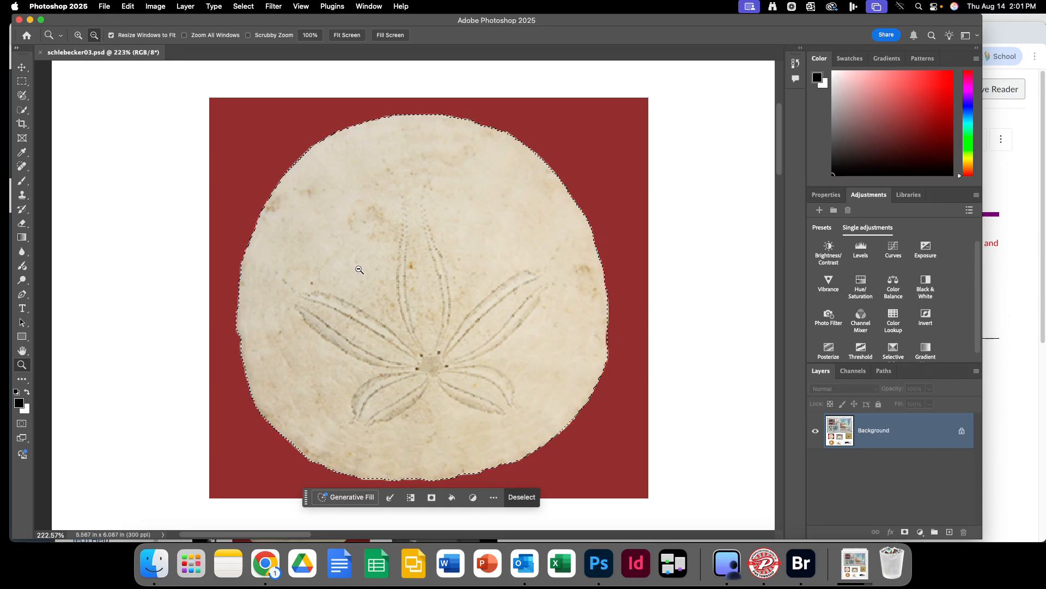
{"action": "left_click", "coordinate": [420, 260], "text": "alt"}
{"action": "left_click", "coordinate": [420, 260], "text": "alt"}
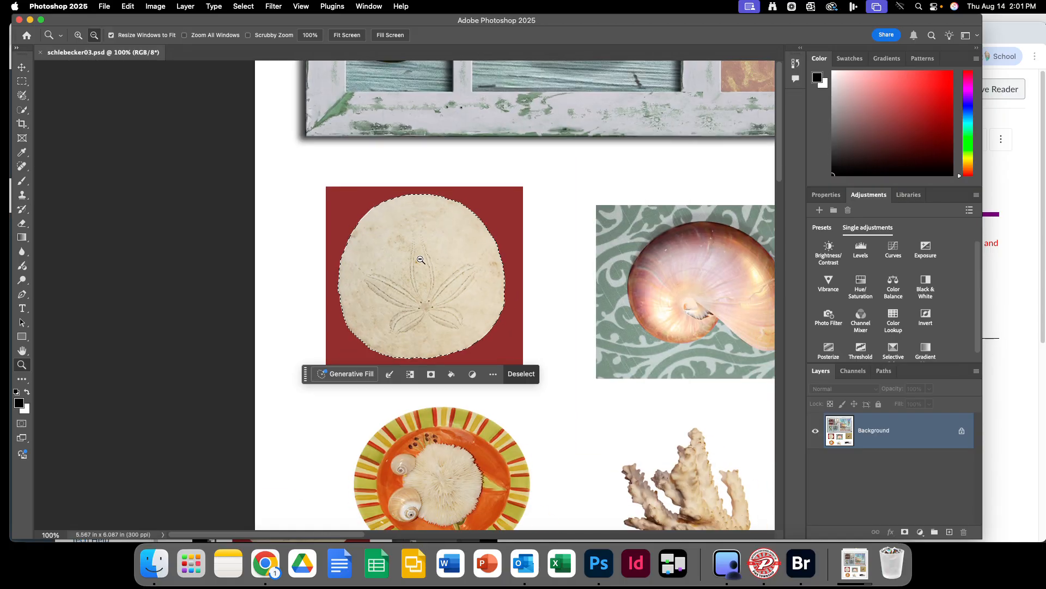
{"action": "left_click", "coordinate": [421, 260], "text": "alt"}
{"action": "left_click", "coordinate": [421, 260], "text": "alt"}
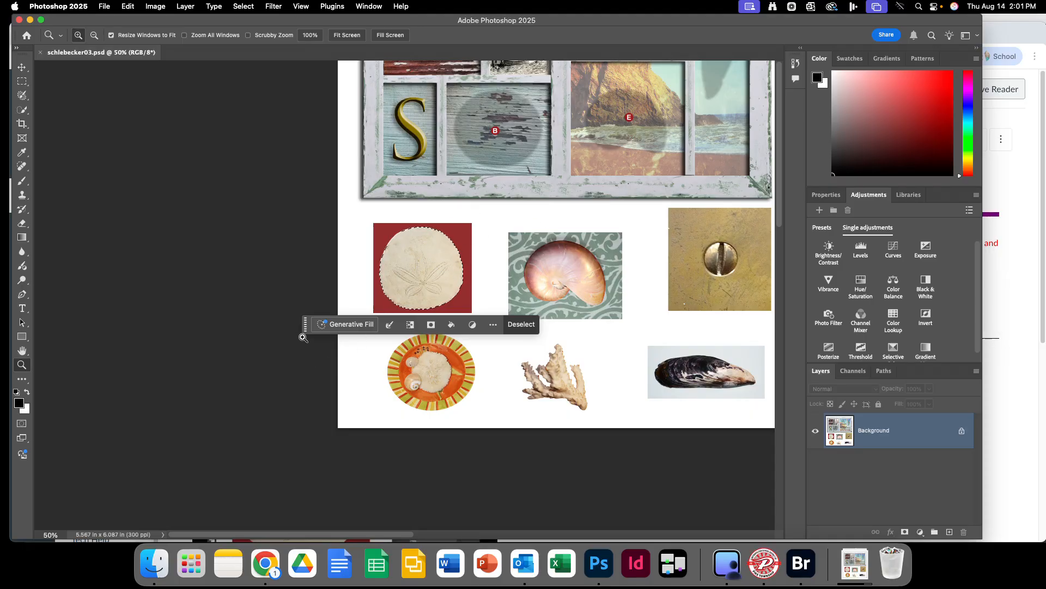
{"action": "left_click_drag", "start_coordinate": [303, 324], "coordinate": [72, 108]}
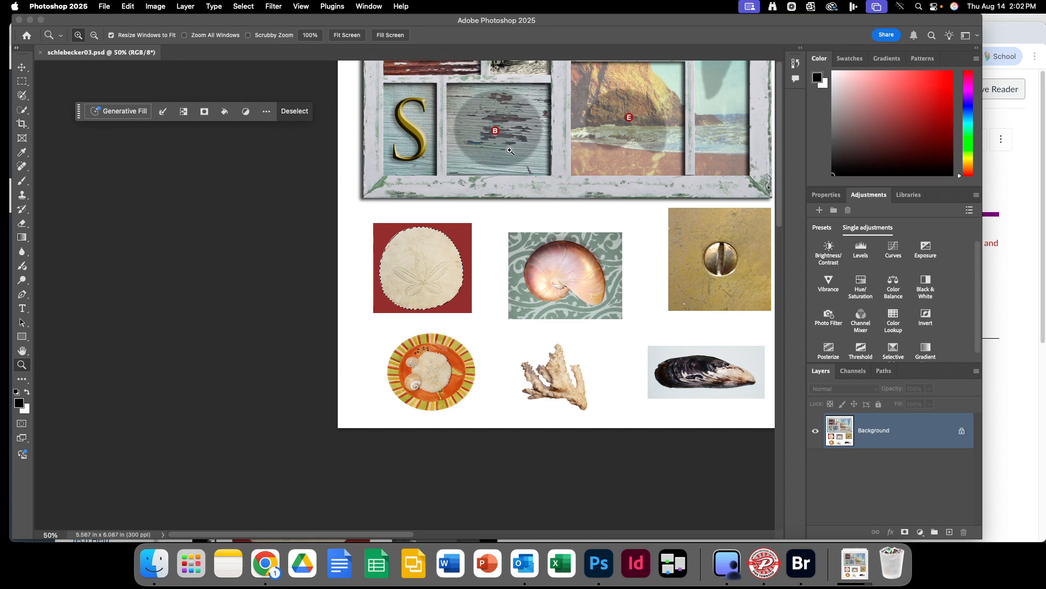
{"action": "left_click", "coordinate": [22, 67]}
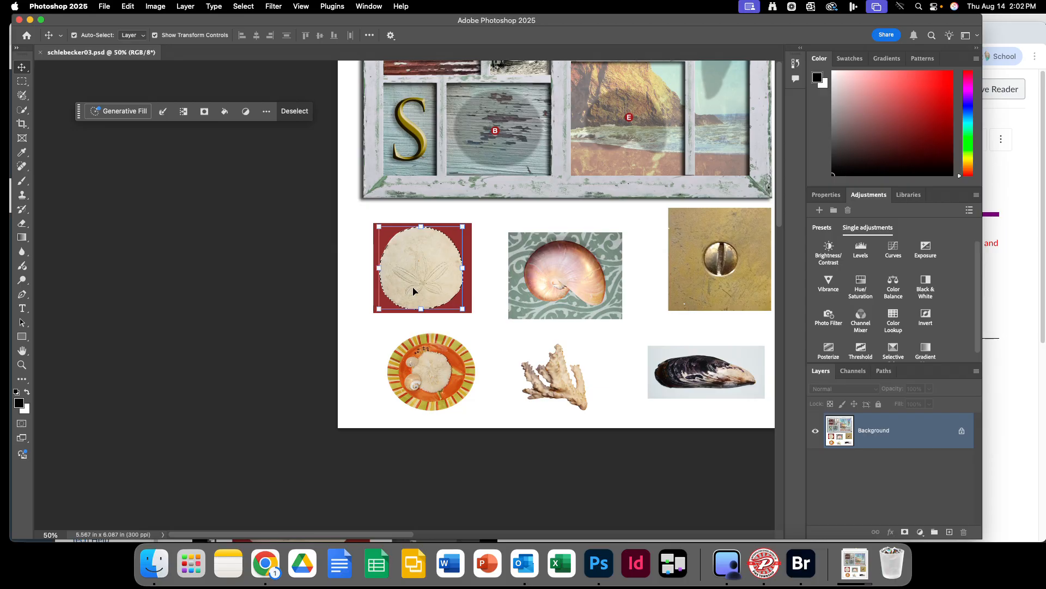
{"action": "left_click_drag", "start_coordinate": [413, 291], "coordinate": [491, 151]}
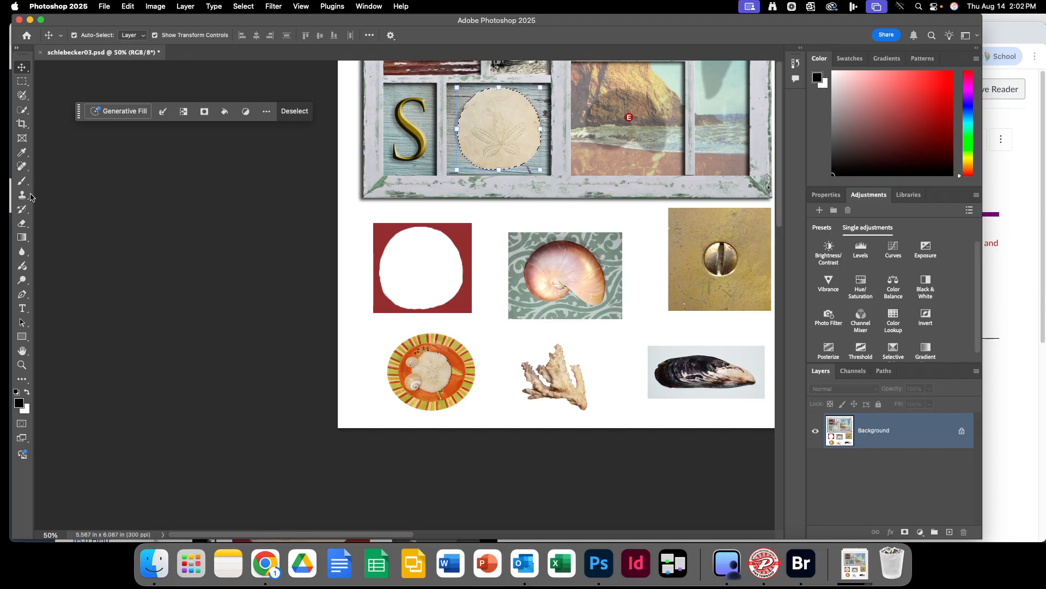
- Move the sand dollar from area B to the red wooden pane marked A and deselect it
{"action": "key", "text": "super+d"}
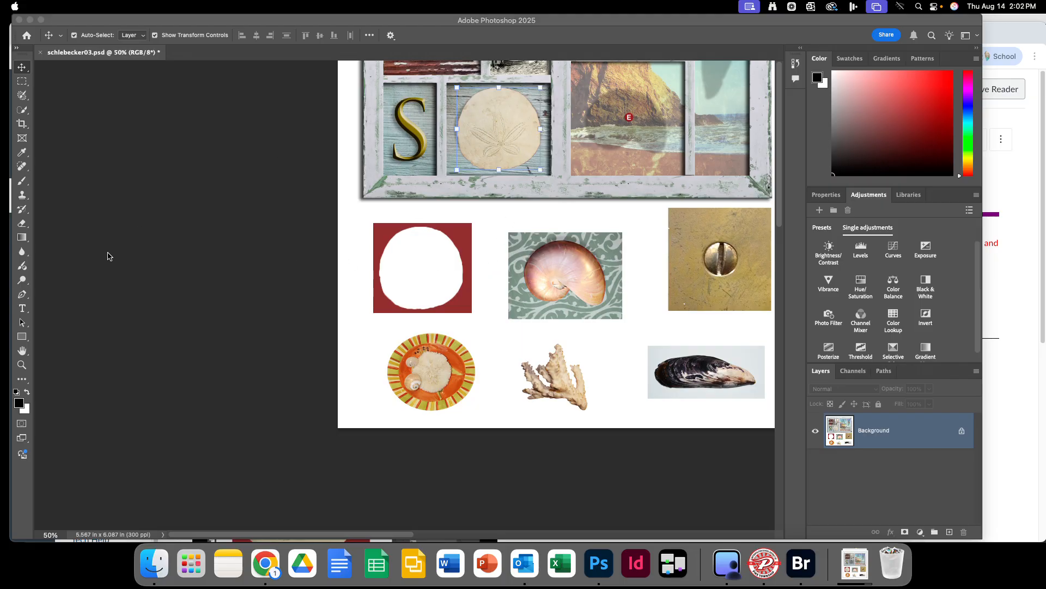
{"action": "left_click", "coordinate": [23, 353]}
{"action": "left_click", "coordinate": [22, 353]}
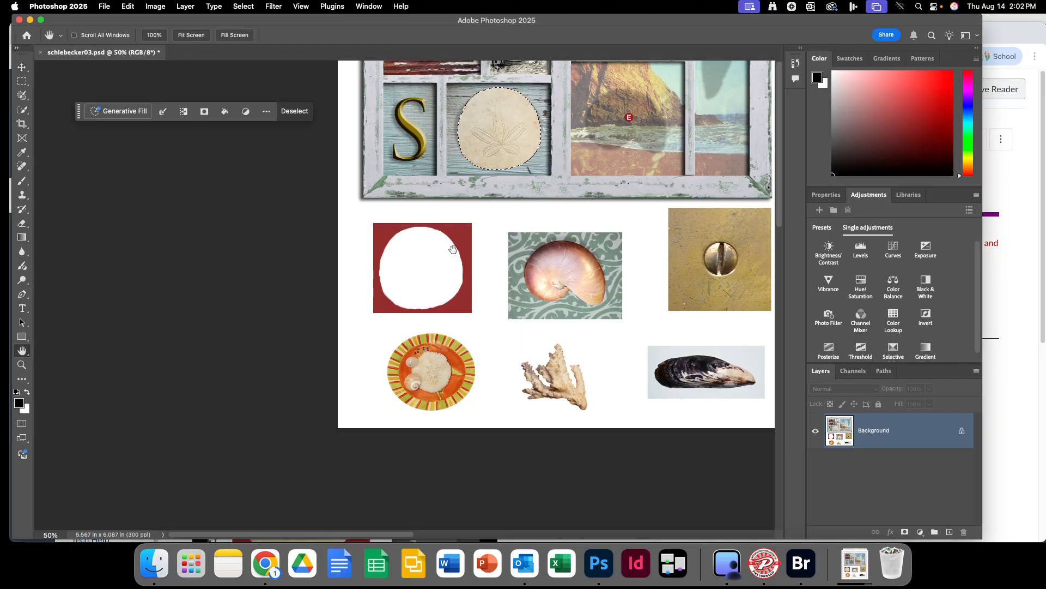
{"action": "left_click_drag", "start_coordinate": [484, 236], "coordinate": [348, 385]}
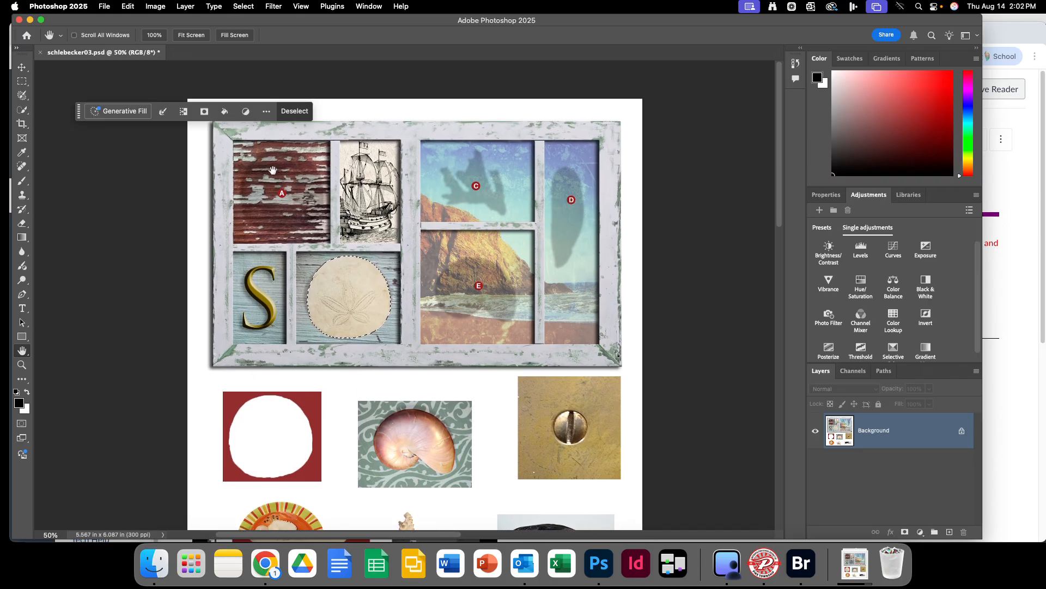
{"action": "left_click", "coordinate": [11, 180]}
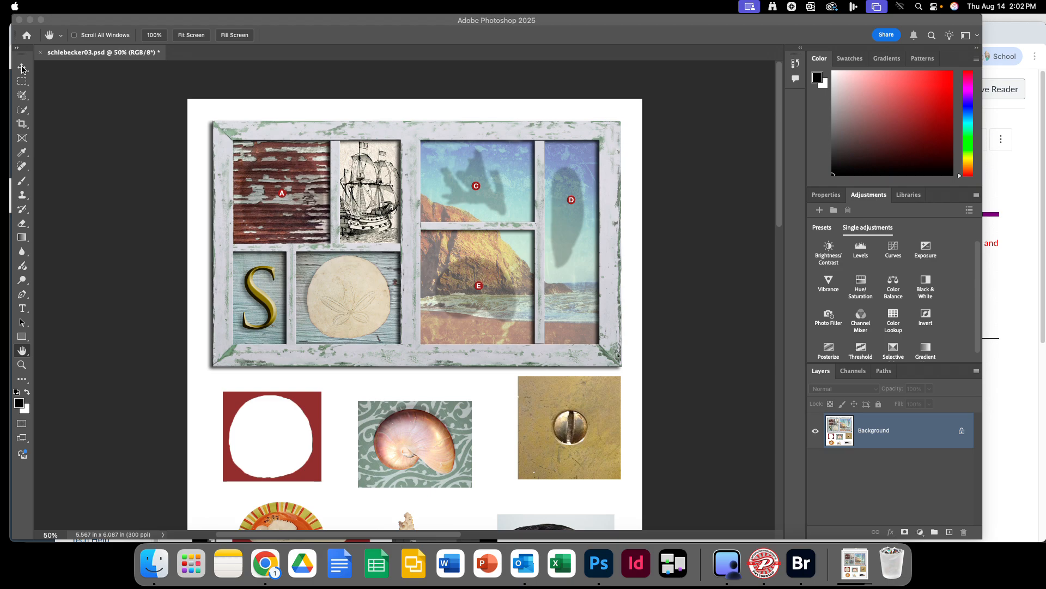
{"action": "left_click", "coordinate": [22, 67]}
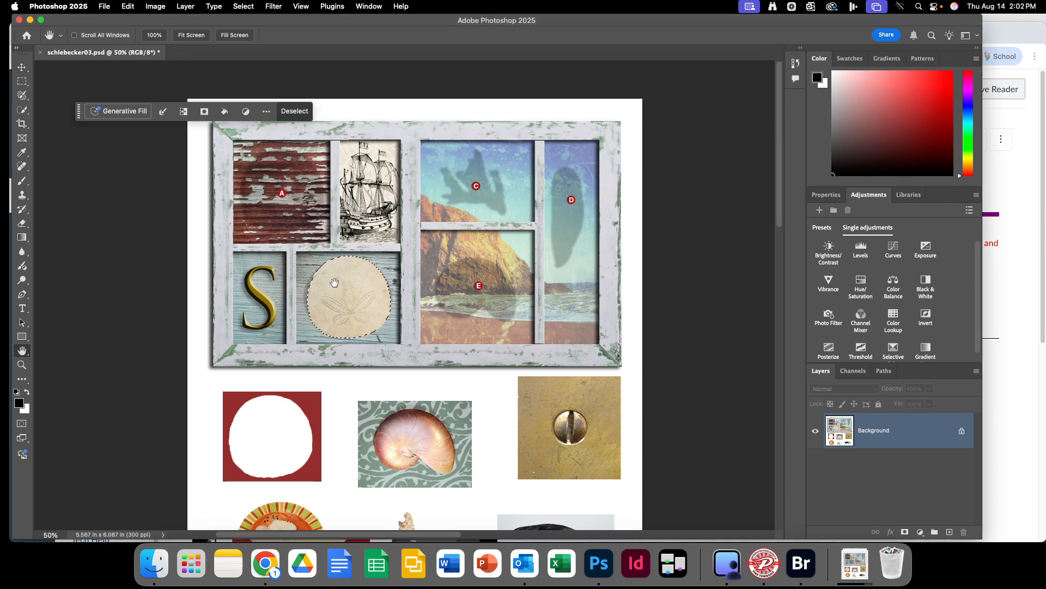
{"action": "left_click", "coordinate": [21, 67]}
{"action": "left_click_drag", "start_coordinate": [354, 295], "coordinate": [286, 188]}
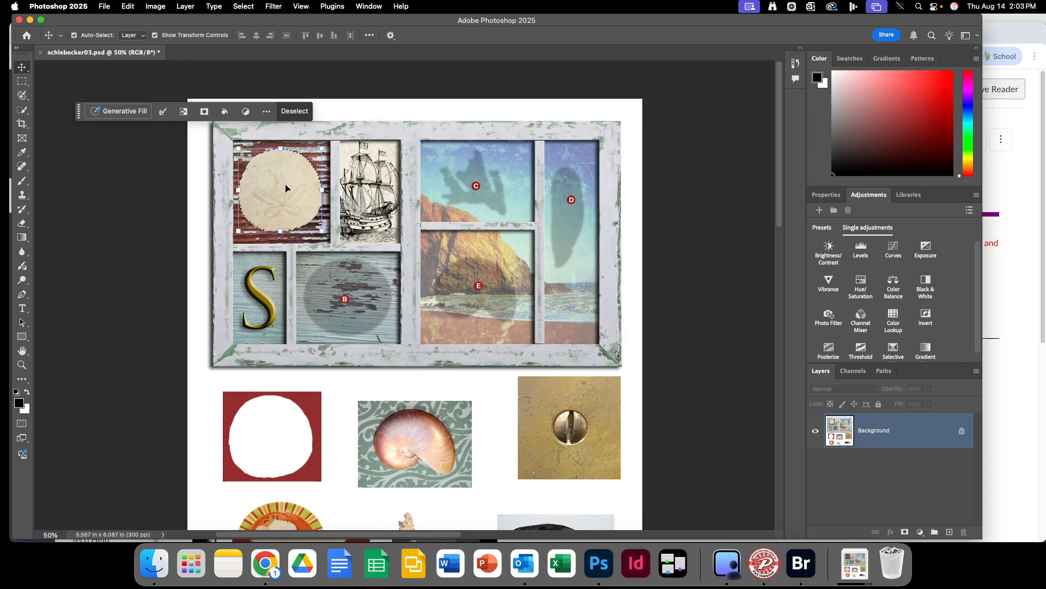
{"action": "left_click", "coordinate": [243, 8]}
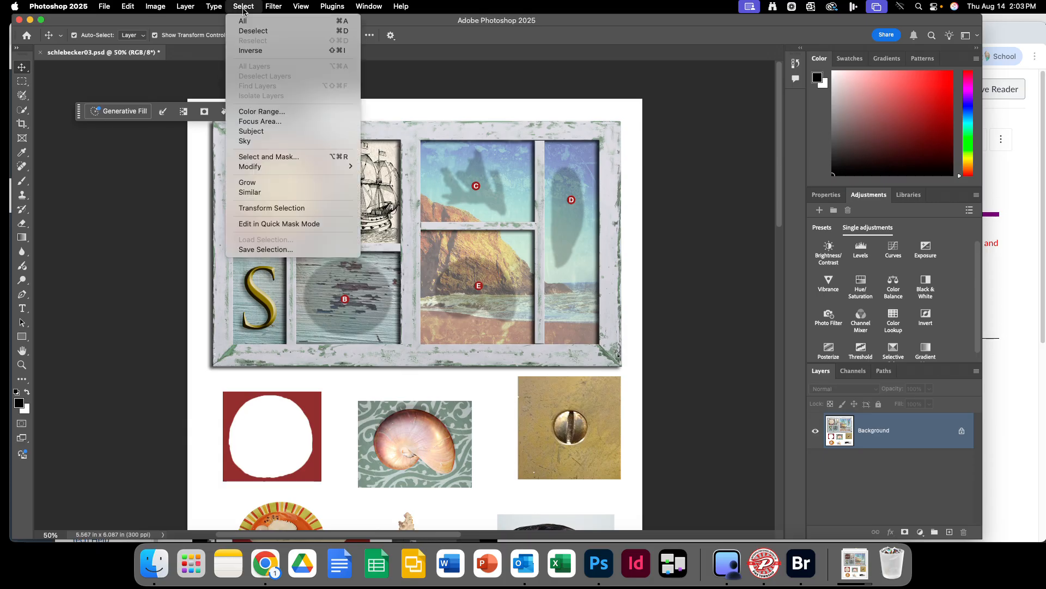
{"action": "left_click", "coordinate": [249, 32]}
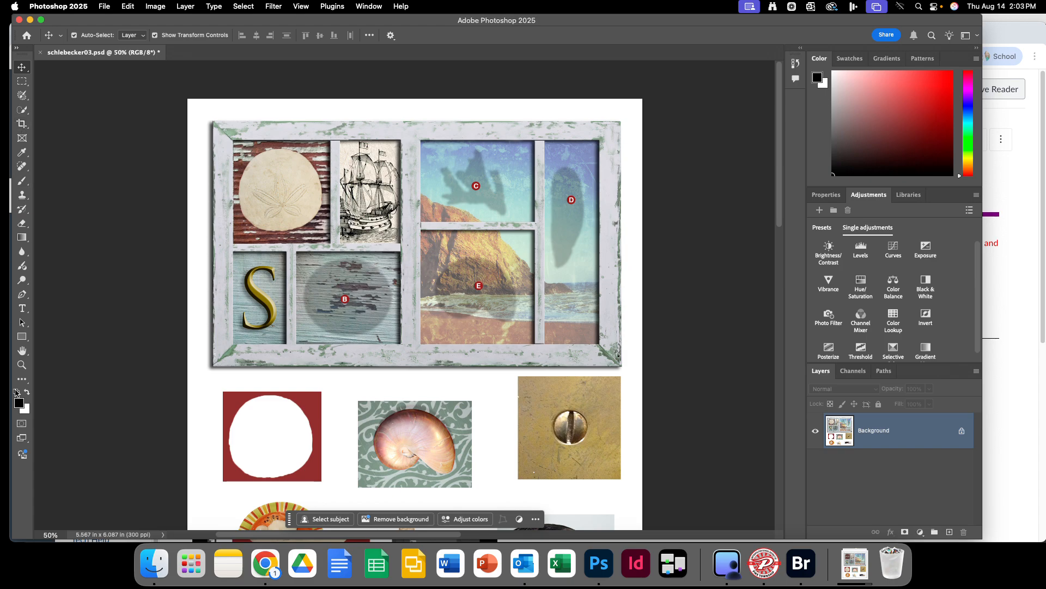
- Select the striped oval plate with the shells along its outer rim using the Elliptical Marquee tool
{"action": "left_click", "coordinate": [22, 365]}
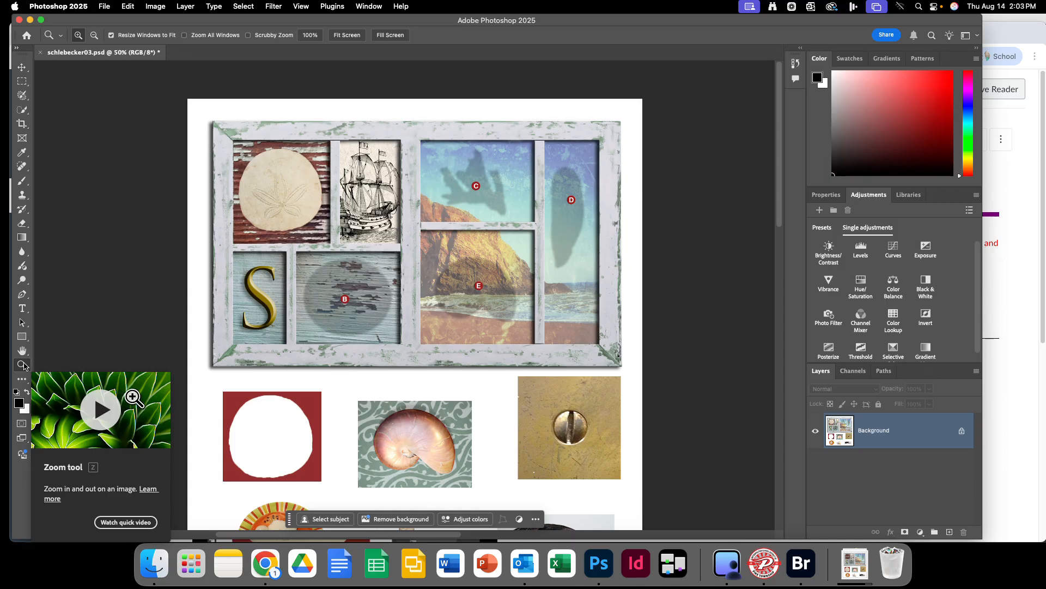
{"action": "left_click", "coordinate": [429, 484]}
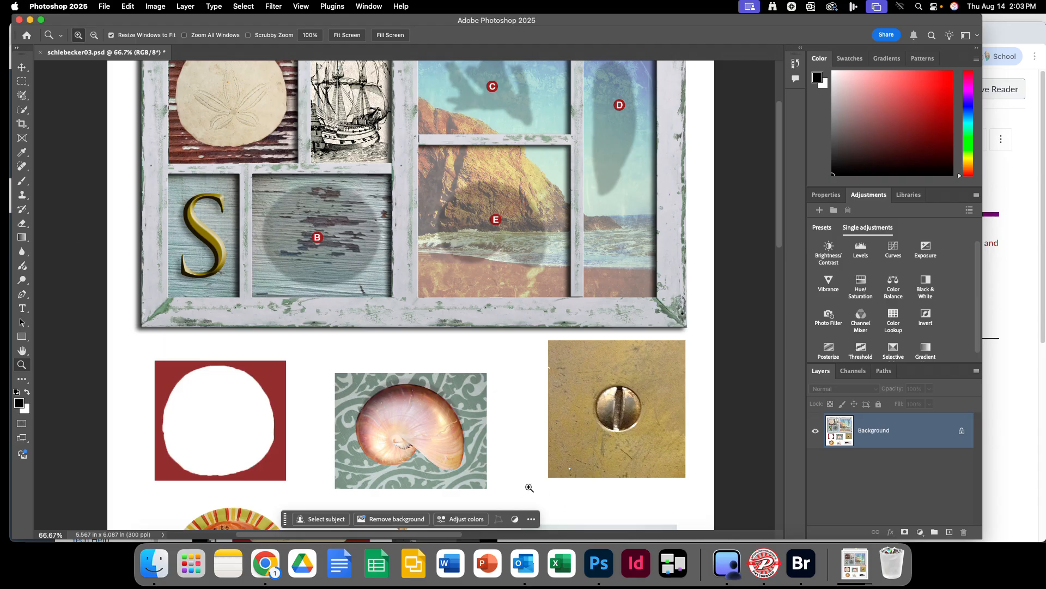
{"action": "key", "text": "space"}
{"action": "left_click_drag", "start_coordinate": [508, 470], "coordinate": [509, 280]}
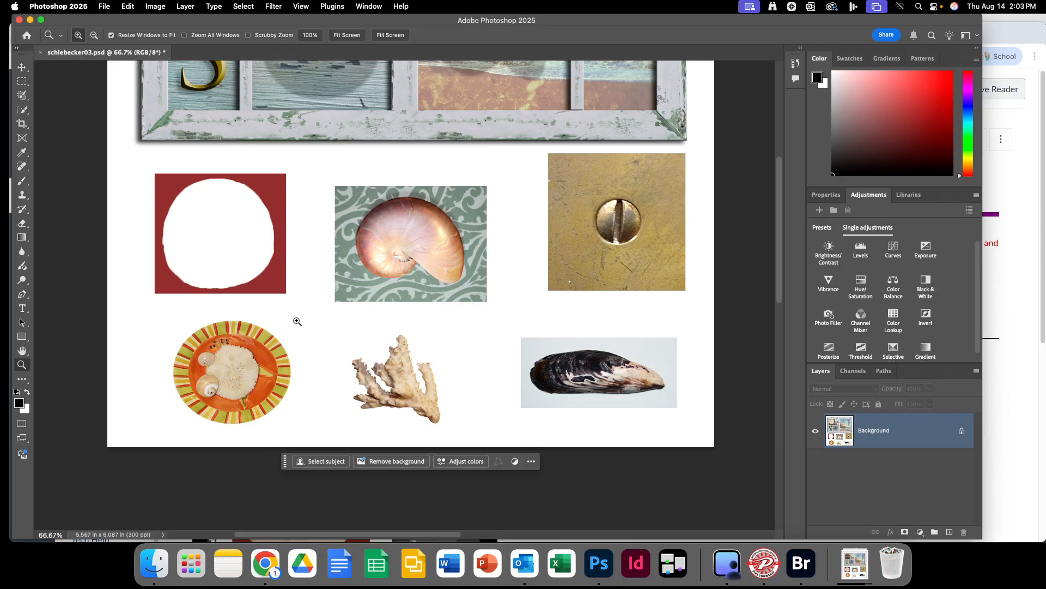
{"action": "left_click", "coordinate": [226, 378]}
{"action": "left_click", "coordinate": [225, 378]}
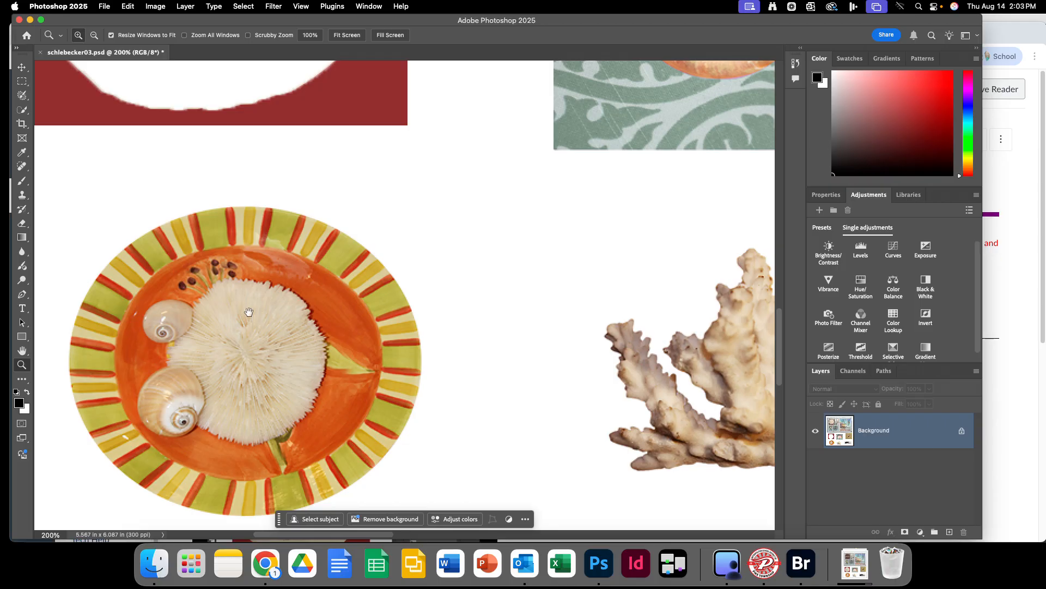
{"action": "left_click_drag", "start_coordinate": [234, 363], "coordinate": [415, 284]}
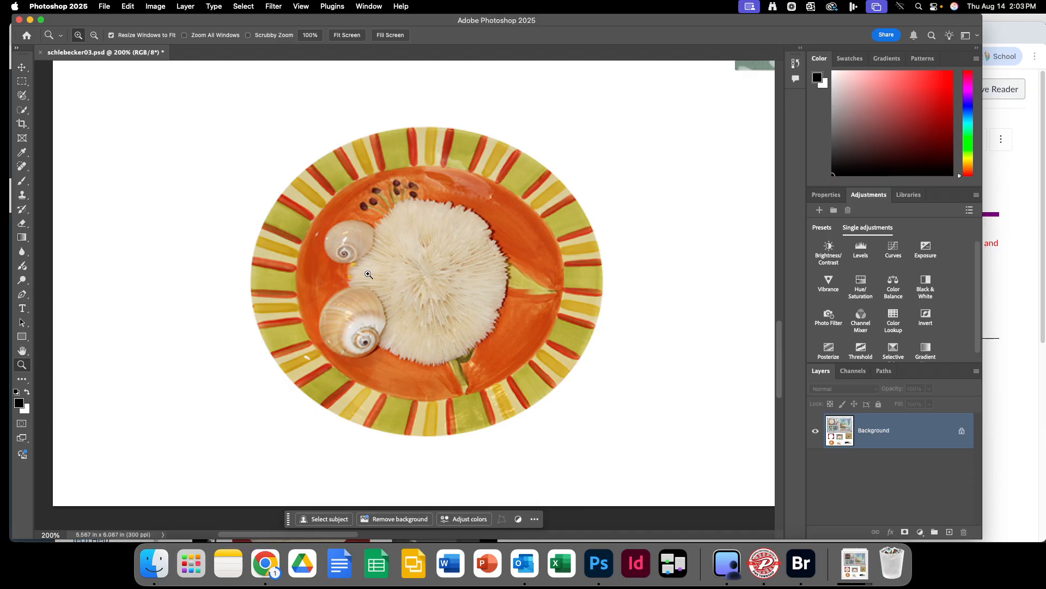
{"action": "left_click_drag", "start_coordinate": [446, 271], "coordinate": [404, 286]}
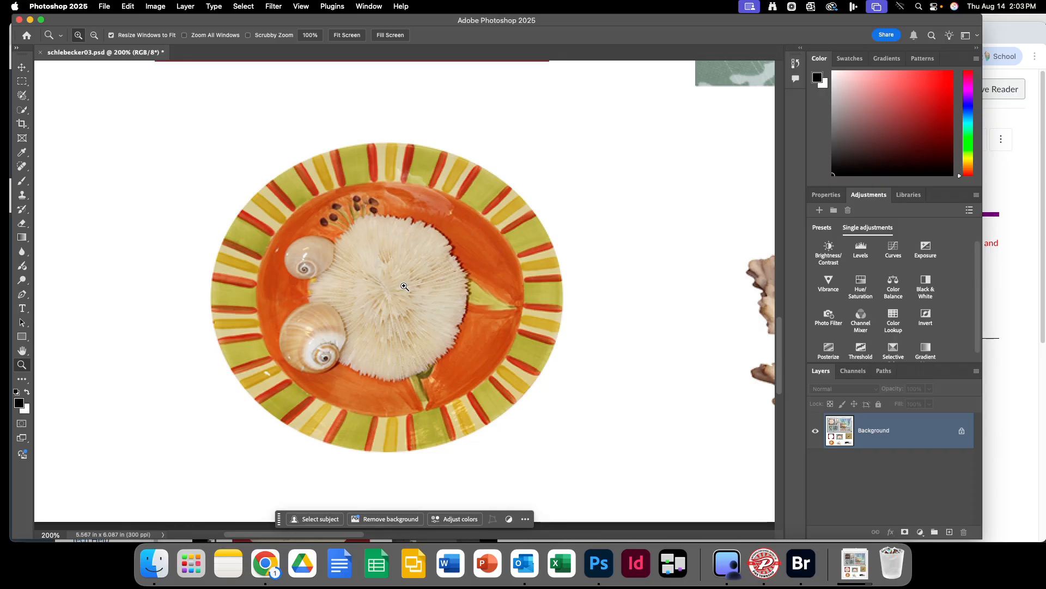
{"action": "left_click", "coordinate": [79, 200]}
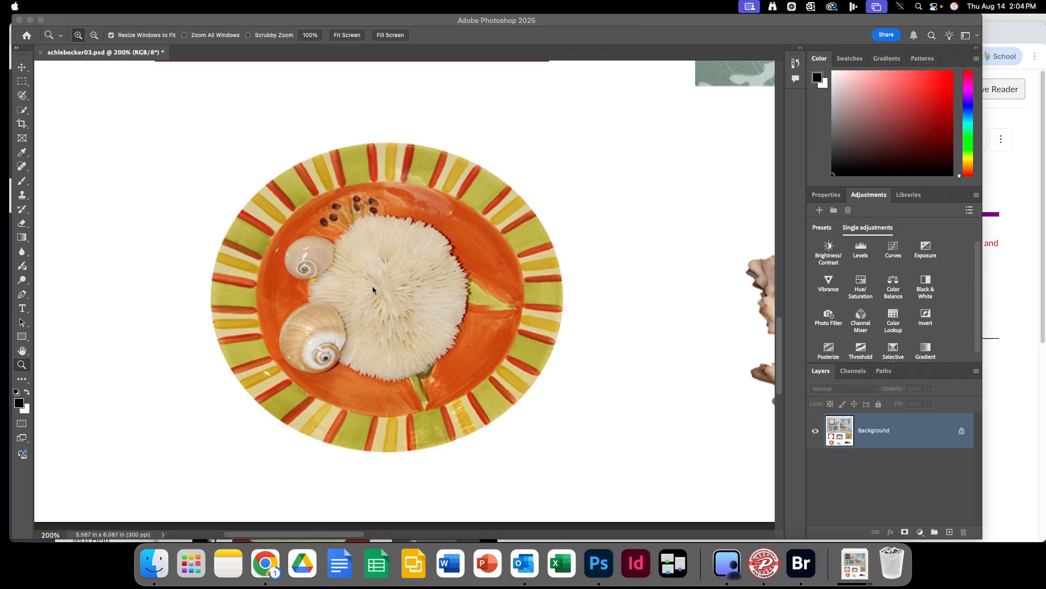
{"action": "left_click", "coordinate": [24, 85]}
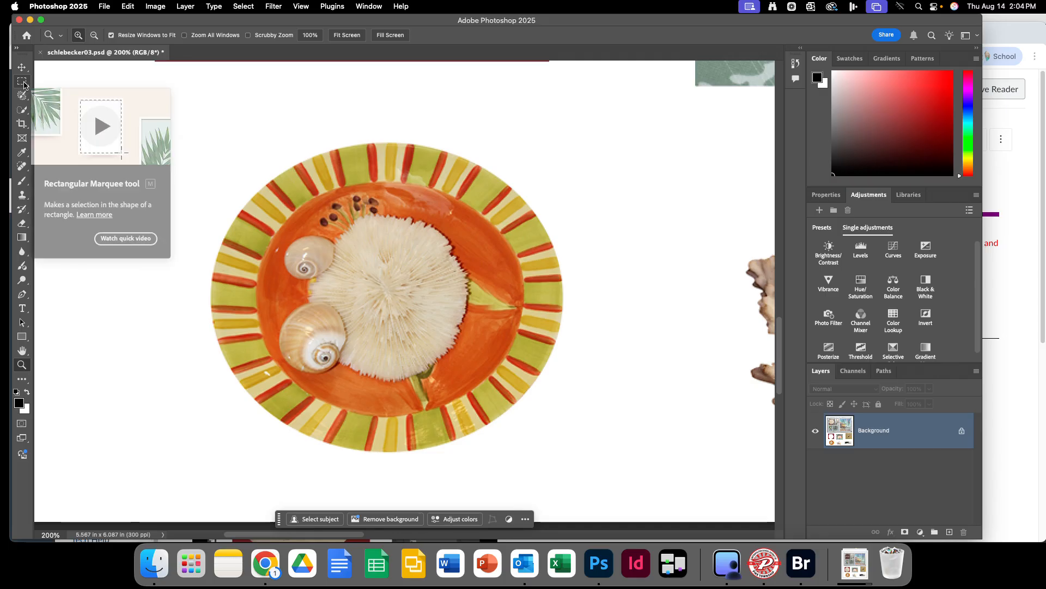
{"action": "left_click", "coordinate": [25, 87]}
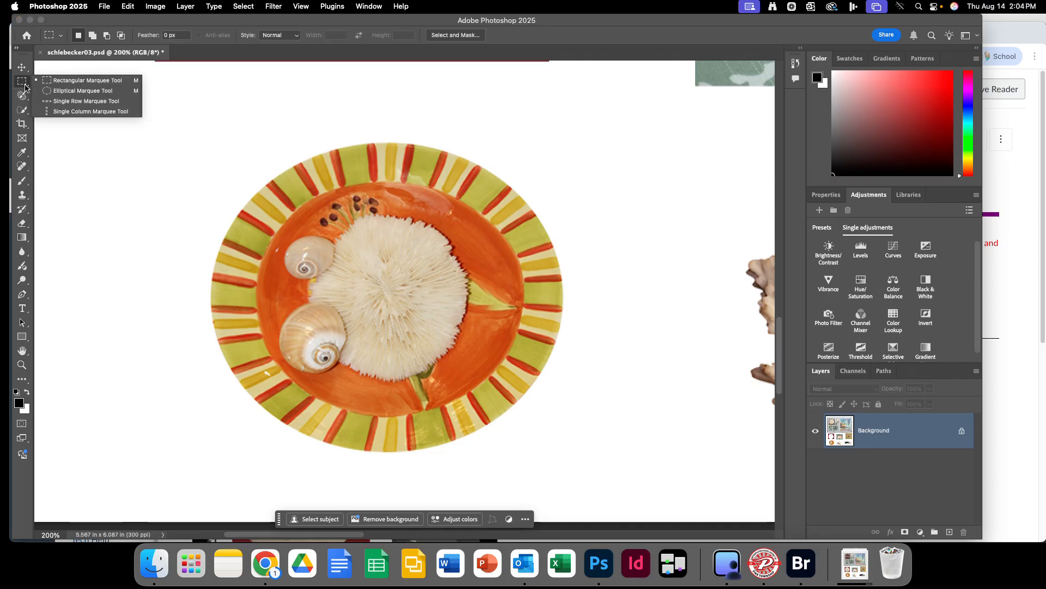
{"action": "left_click", "coordinate": [60, 91]}
{"action": "left_click_drag", "start_coordinate": [231, 160], "coordinate": [557, 447]}
{"action": "key", "text": "space"}
{"action": "key", "text": "space"}
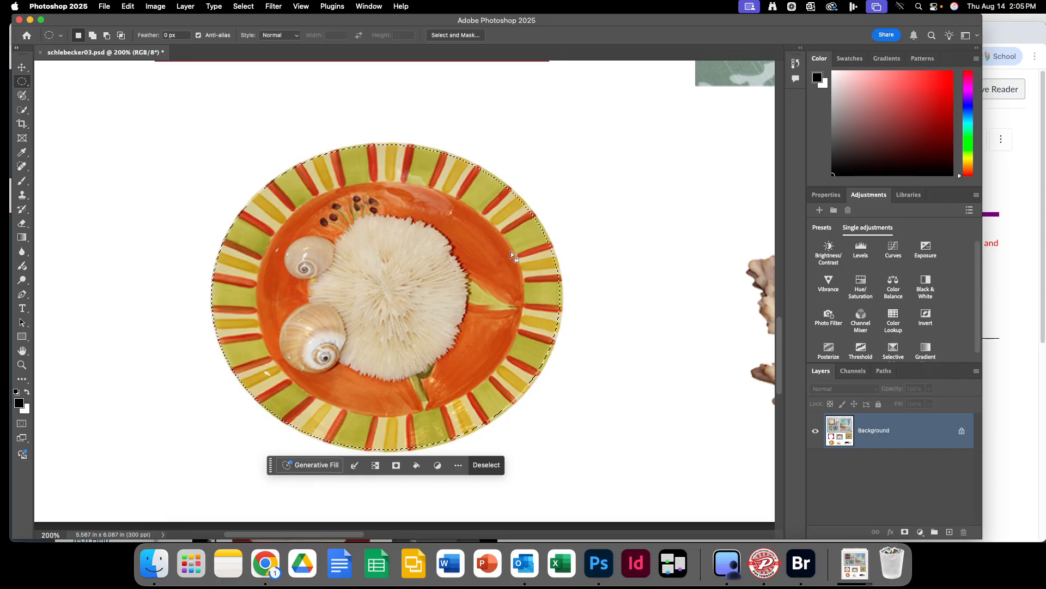
- Place a copy of the selected plate over the shadow marked B in the window frame, keeping the original
{"action": "left_click", "coordinate": [22, 364]}
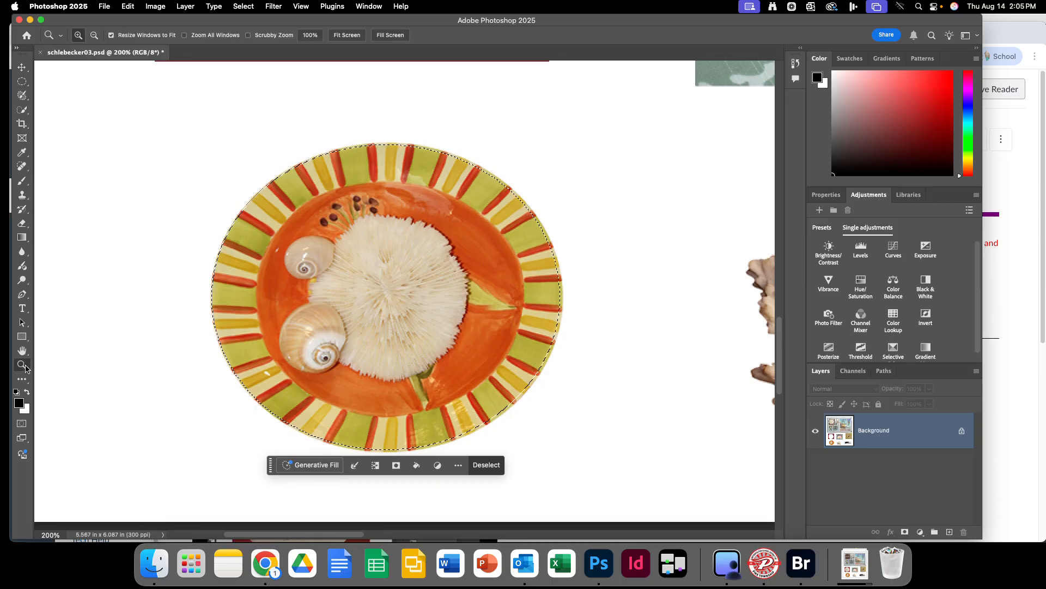
{"action": "left_click", "coordinate": [488, 260], "text": "alt"}
{"action": "left_click", "coordinate": [488, 260]}
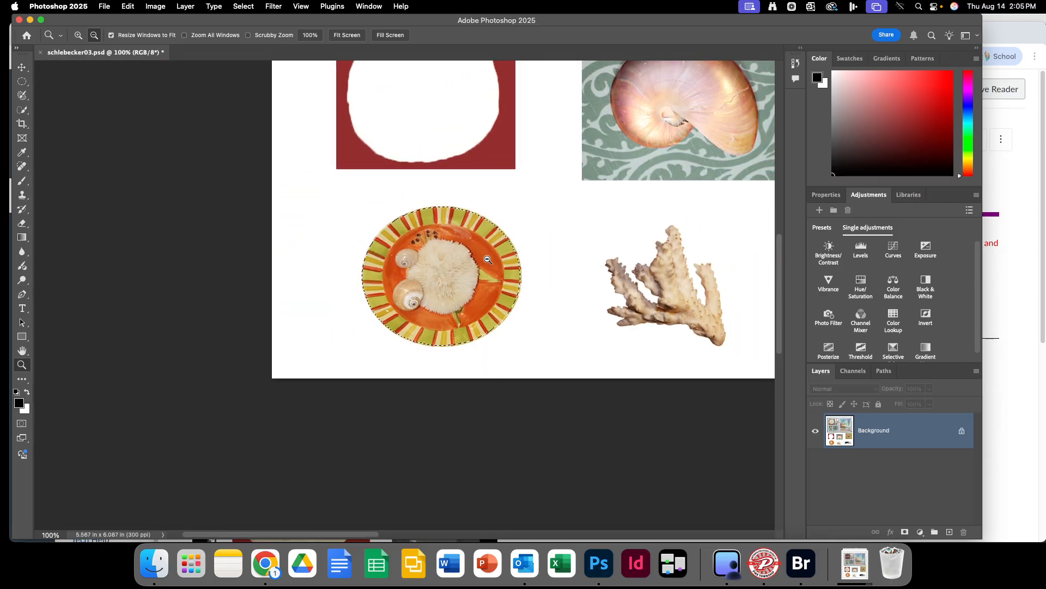
{"action": "left_click", "coordinate": [489, 258]}
{"action": "left_click", "coordinate": [491, 252], "text": "alt"}
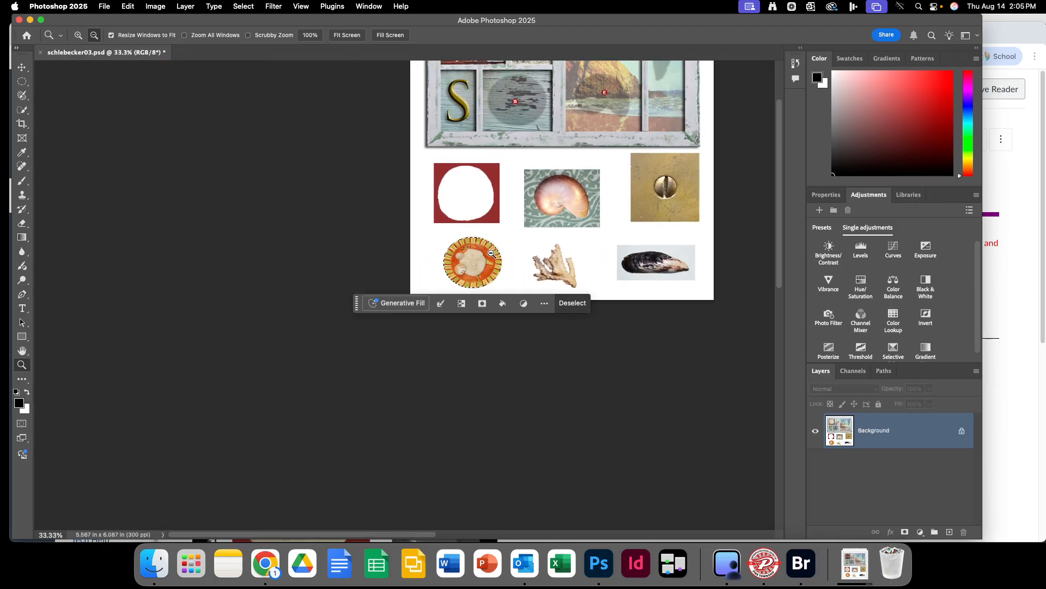
{"action": "left_click_drag", "start_coordinate": [589, 152], "coordinate": [378, 309]}
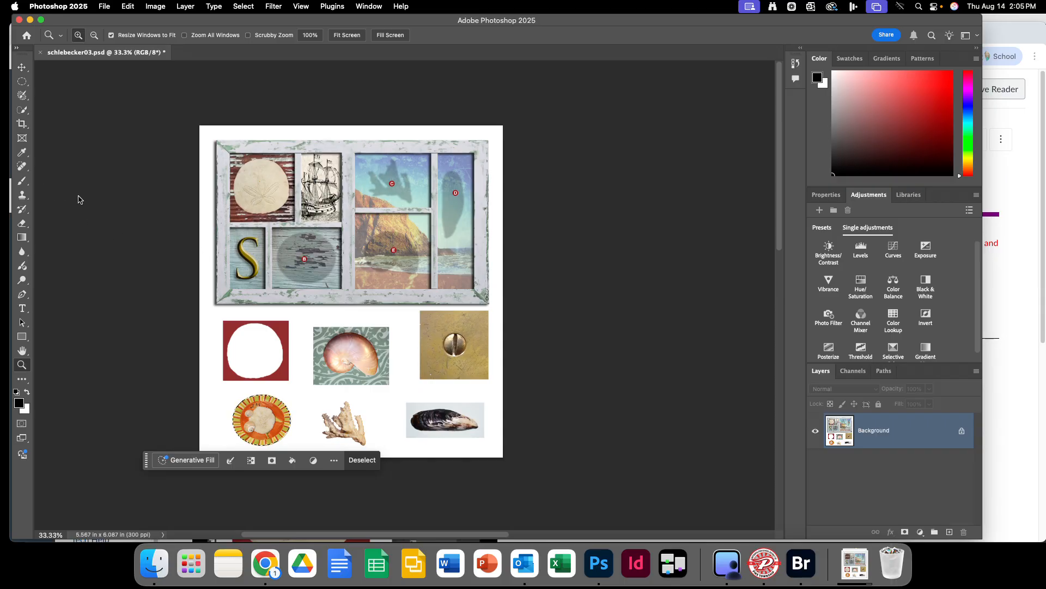
{"action": "key", "text": "super+Tab"}
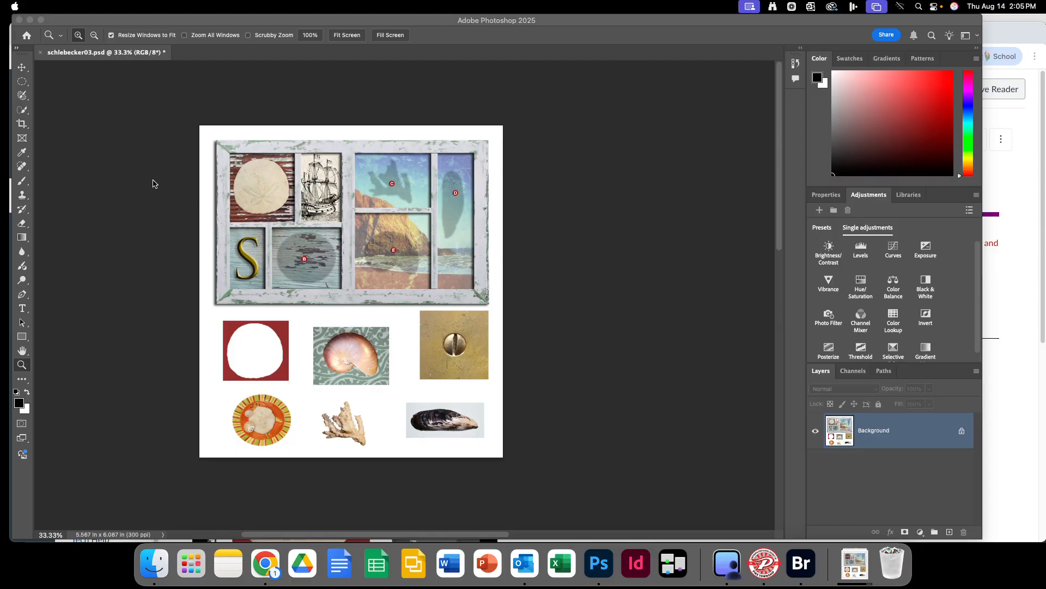
{"action": "key", "text": "super+Tab"}
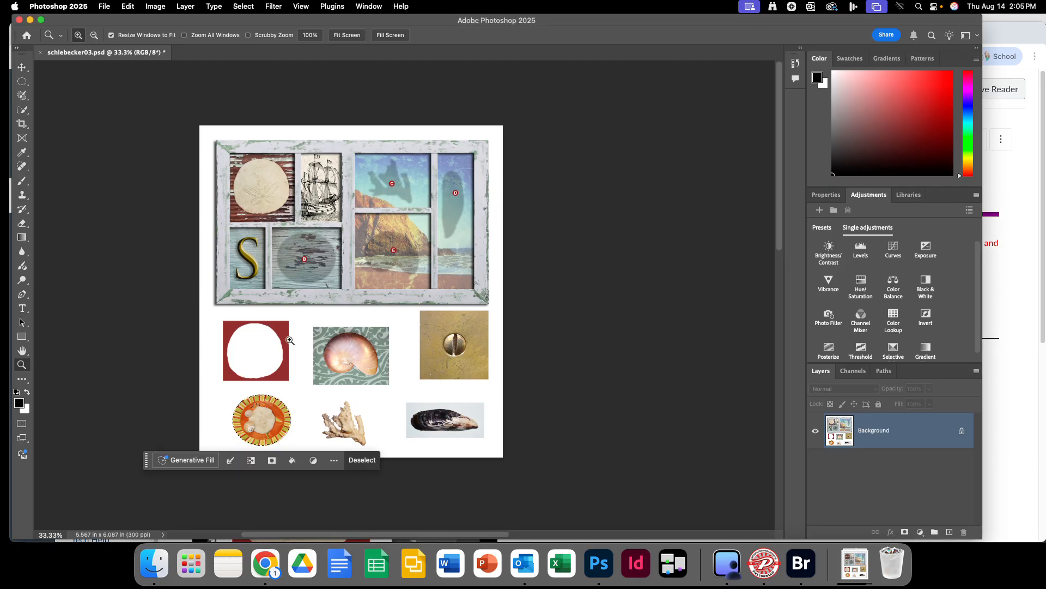
{"action": "left_click", "coordinate": [271, 419]}
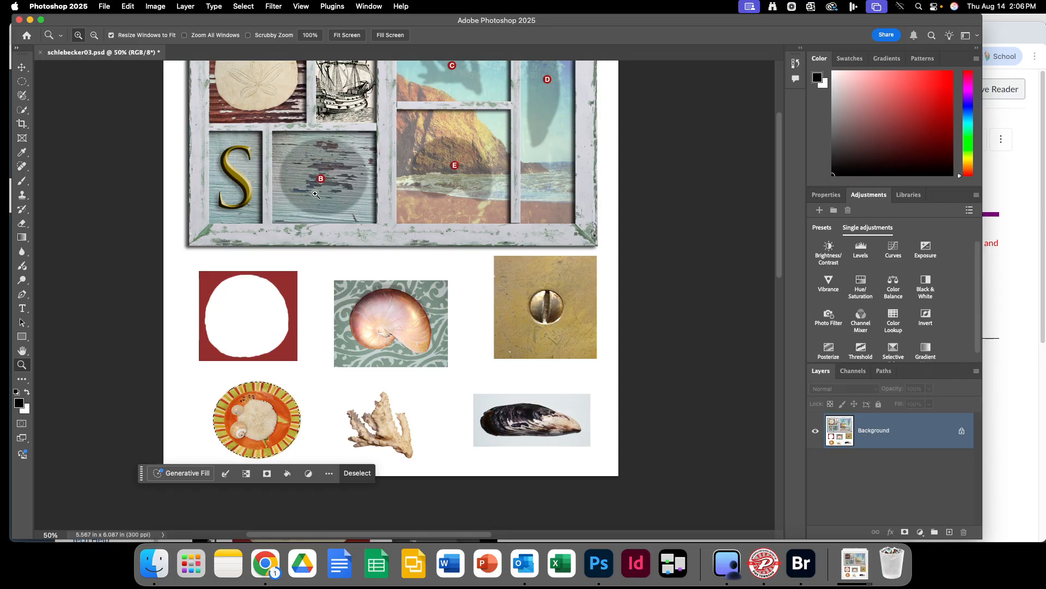
{"action": "left_click", "coordinate": [23, 83]}
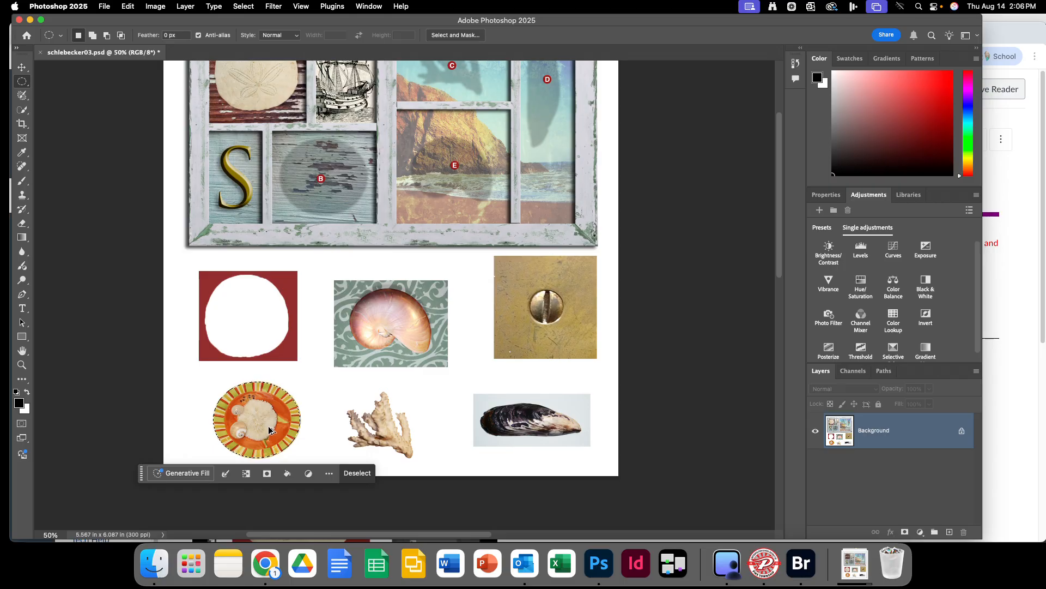
{"action": "left_click_drag", "start_coordinate": [273, 423], "coordinate": [339, 184]}
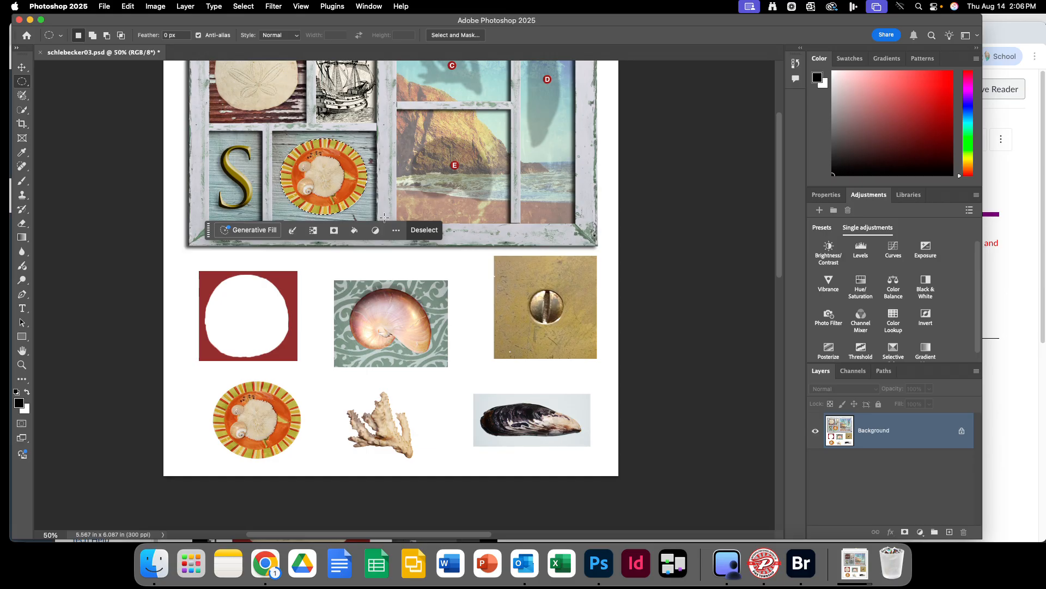
- Nudge the selected plate copy into alignment with its shadow in area B of the window frame and deselect it
{"action": "left_click_drag", "start_coordinate": [322, 168], "coordinate": [327, 162]}
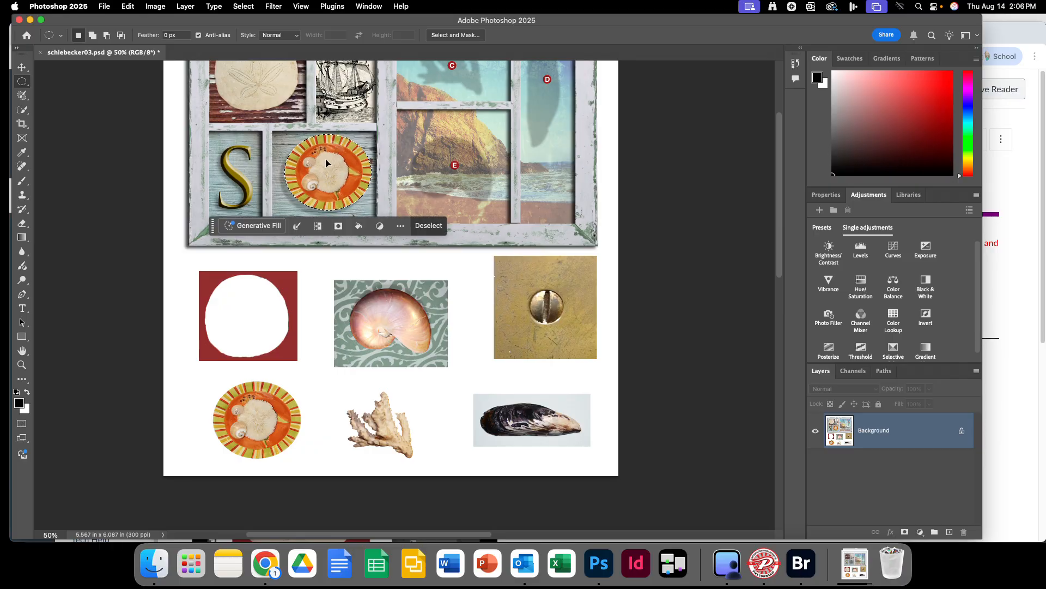
{"action": "key", "text": "Down"}
{"action": "key", "text": "Down"}
{"action": "key", "text": "Down"}
{"action": "key", "text": "Down"}
{"action": "key", "text": "Down"}
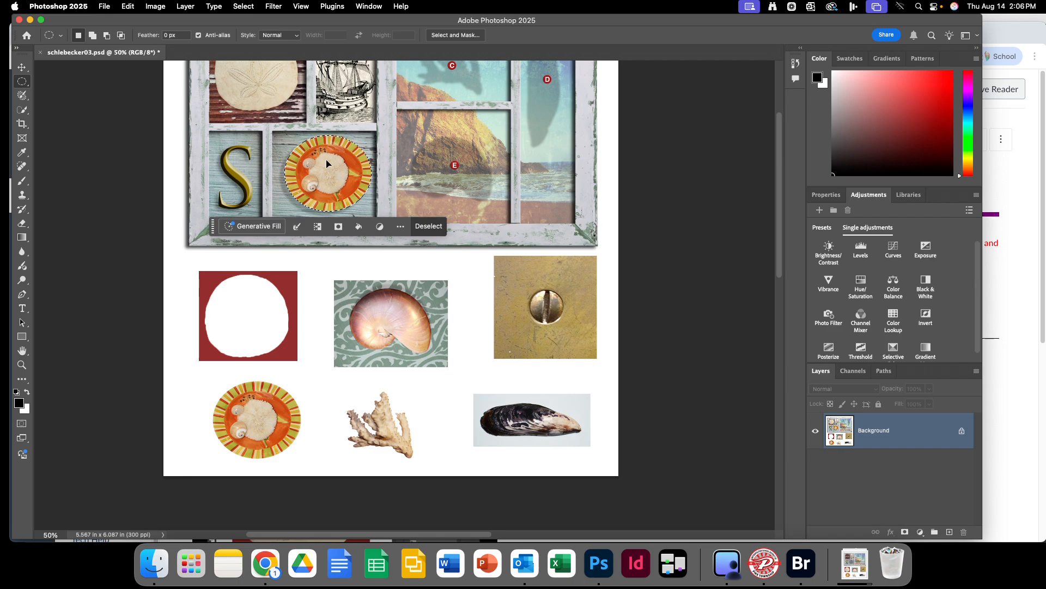
{"action": "key", "text": "Left"}
{"action": "key", "text": "Left"}
{"action": "key", "text": "Left"}
{"action": "key", "text": "Down"}
{"action": "key", "text": "Down"}
{"action": "key", "text": "Down"}
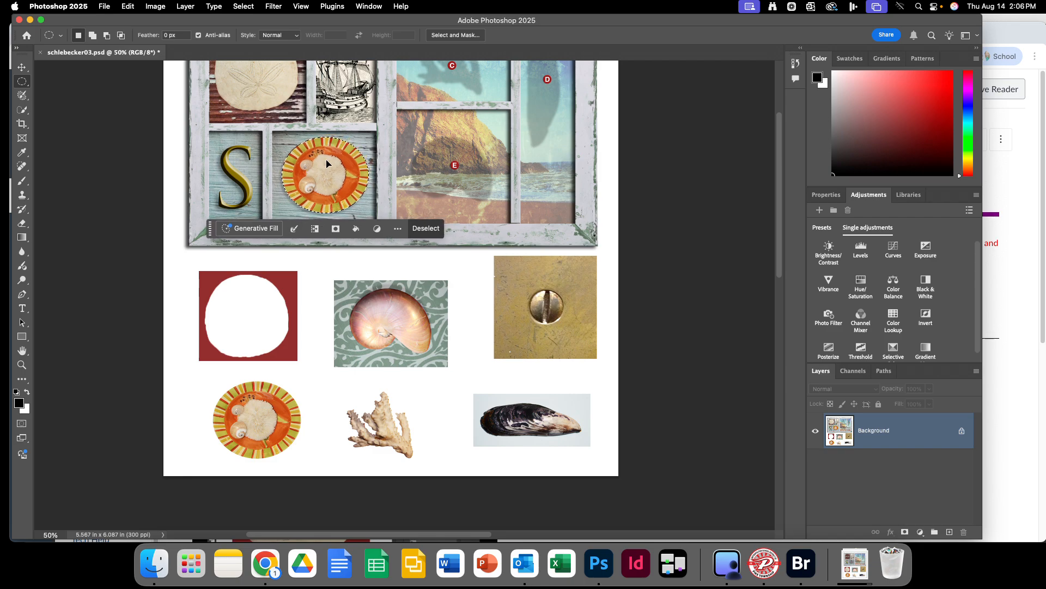
{"action": "key", "text": "Left"}
{"action": "key", "text": "Left"}
{"action": "key", "text": "Left"}
{"action": "key", "text": "Left"}
{"action": "key", "text": "Left"}
{"action": "key", "text": "Left"}
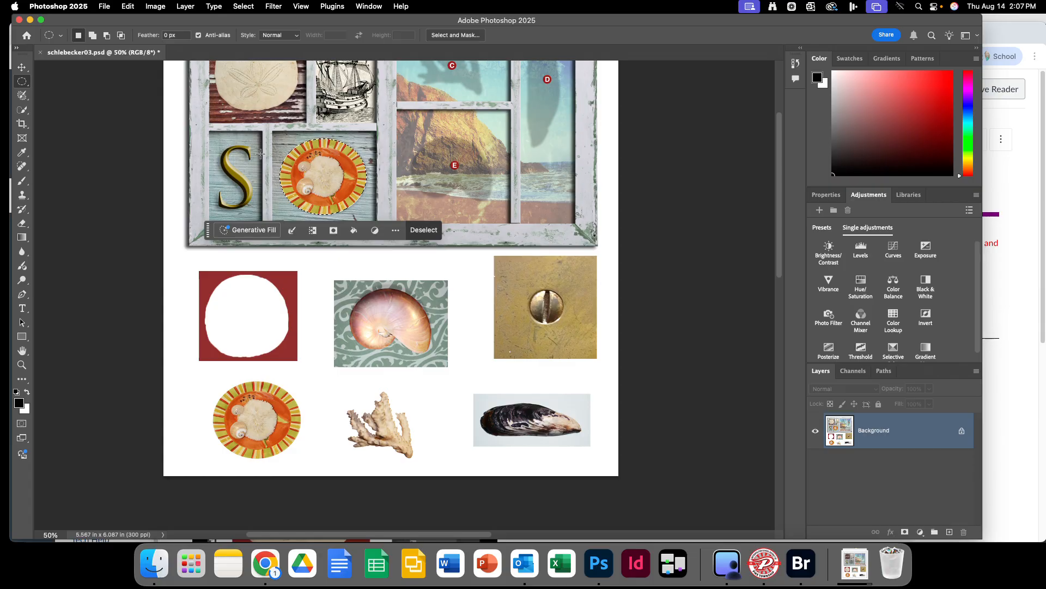
{"action": "key", "text": "super+Tab"}
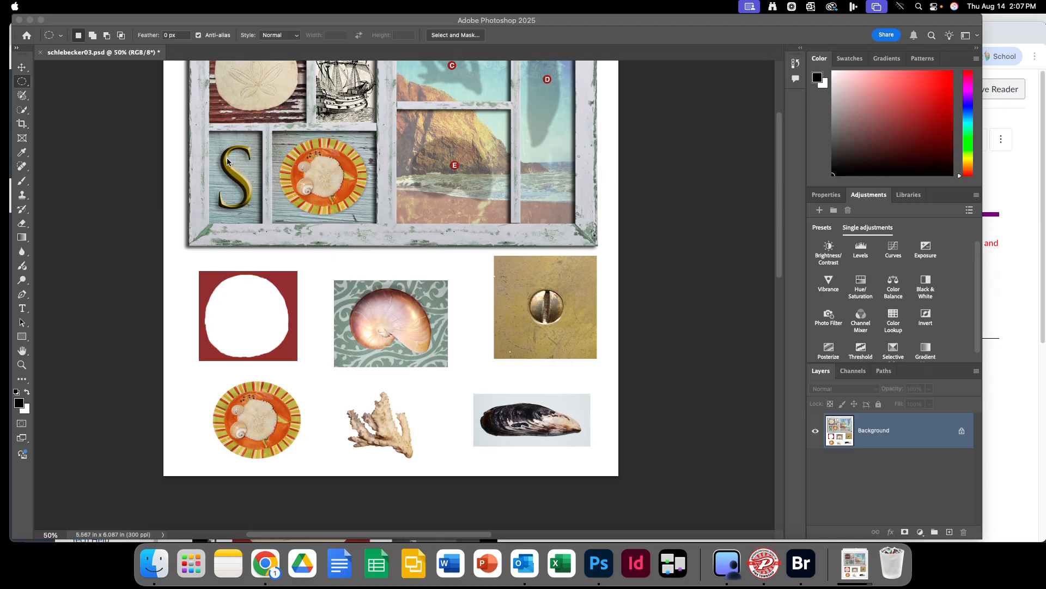
{"action": "left_click", "coordinate": [147, 191]}
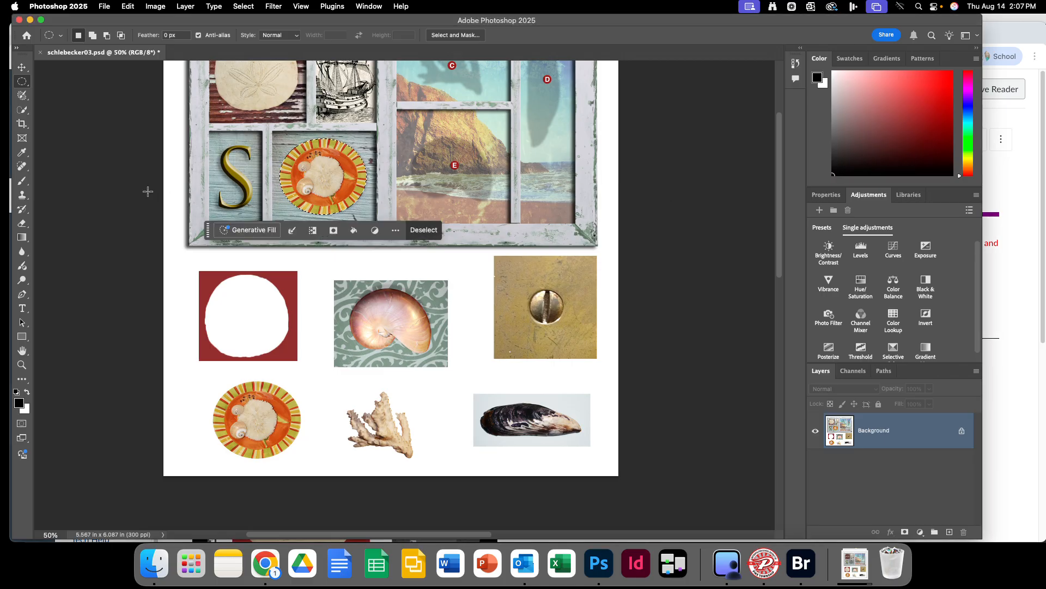
{"action": "left_click", "coordinate": [248, 9]}
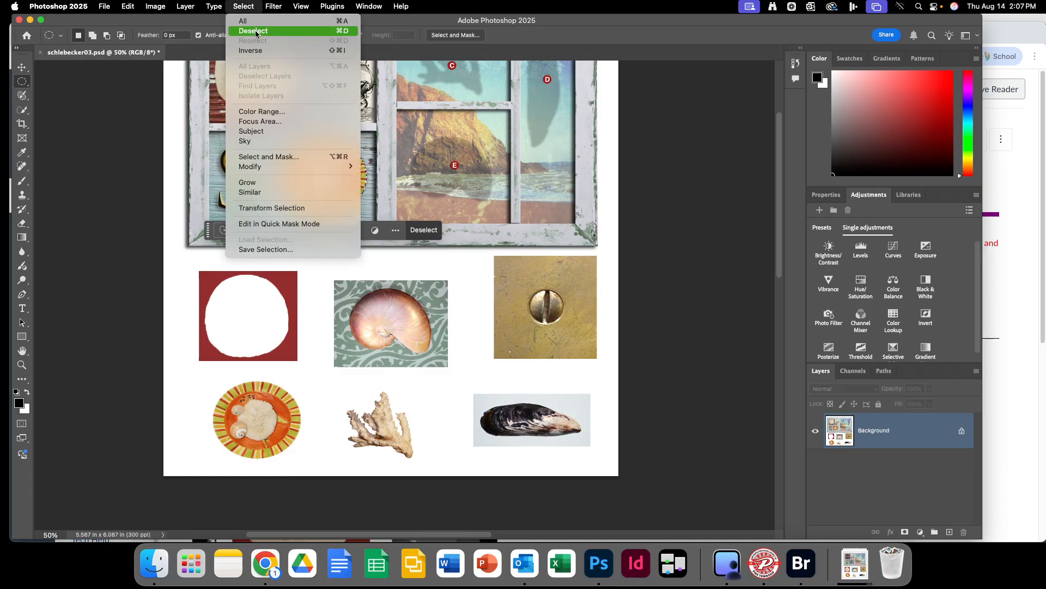
{"action": "left_click", "coordinate": [256, 31]}
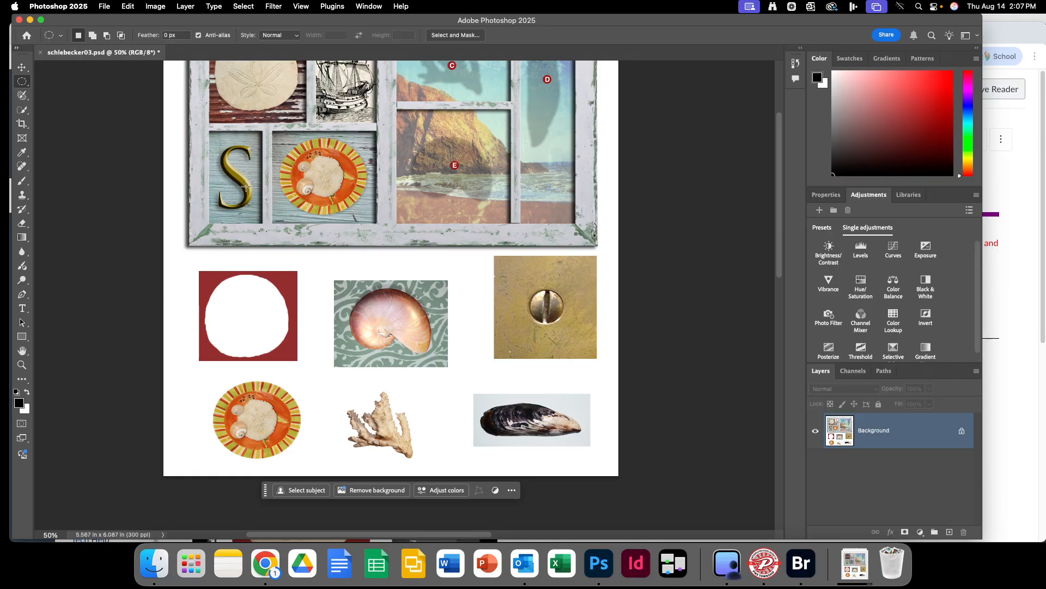
- Draw a rectangular marquee selection around the whole coral piece, including some of the white background around it
{"action": "right_click", "coordinate": [25, 86]}
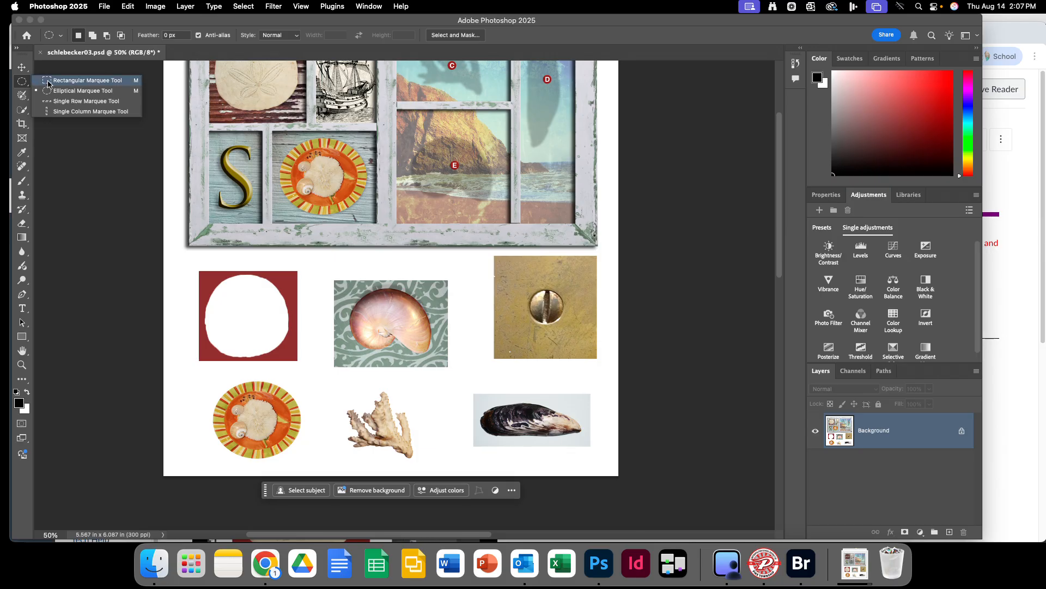
{"action": "left_click", "coordinate": [48, 82]}
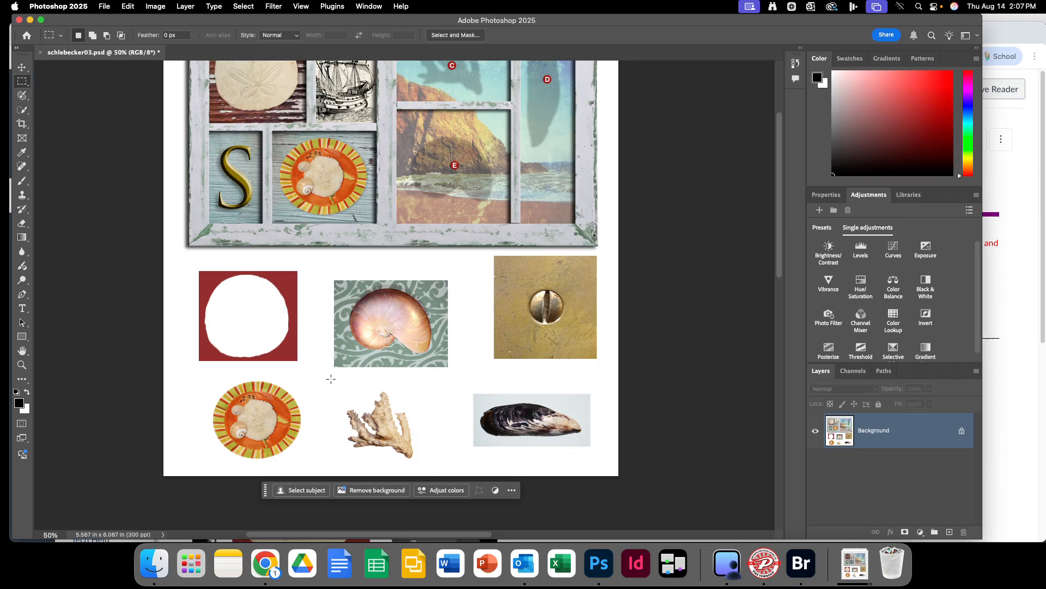
{"action": "left_click_drag", "start_coordinate": [331, 378], "coordinate": [452, 466]}
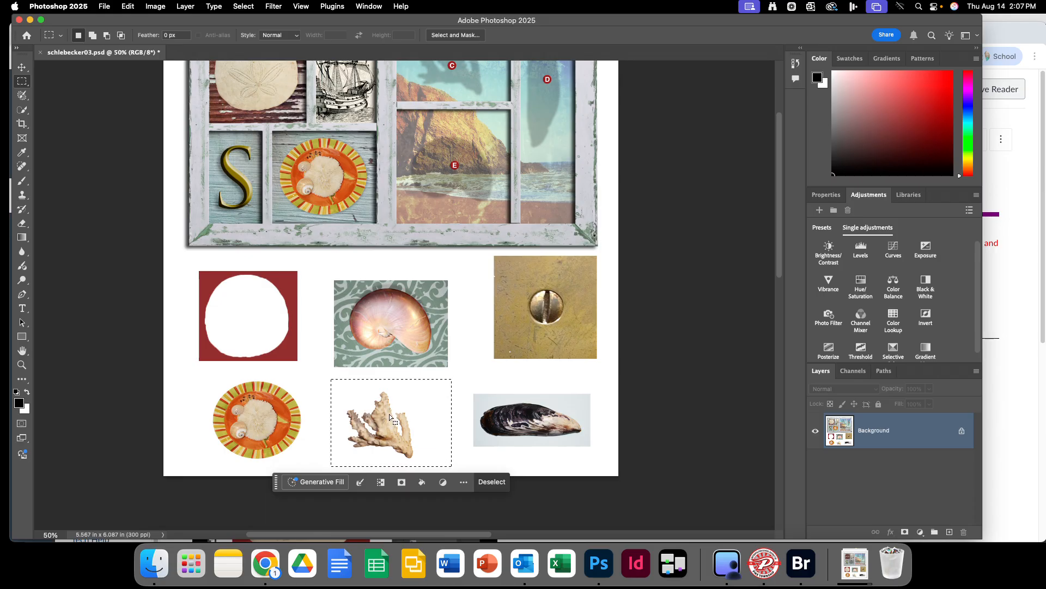
- Subtract the white background from the marquee selection with the Magic Wand so only the coral stays selected
{"action": "left_click", "coordinate": [24, 110]}
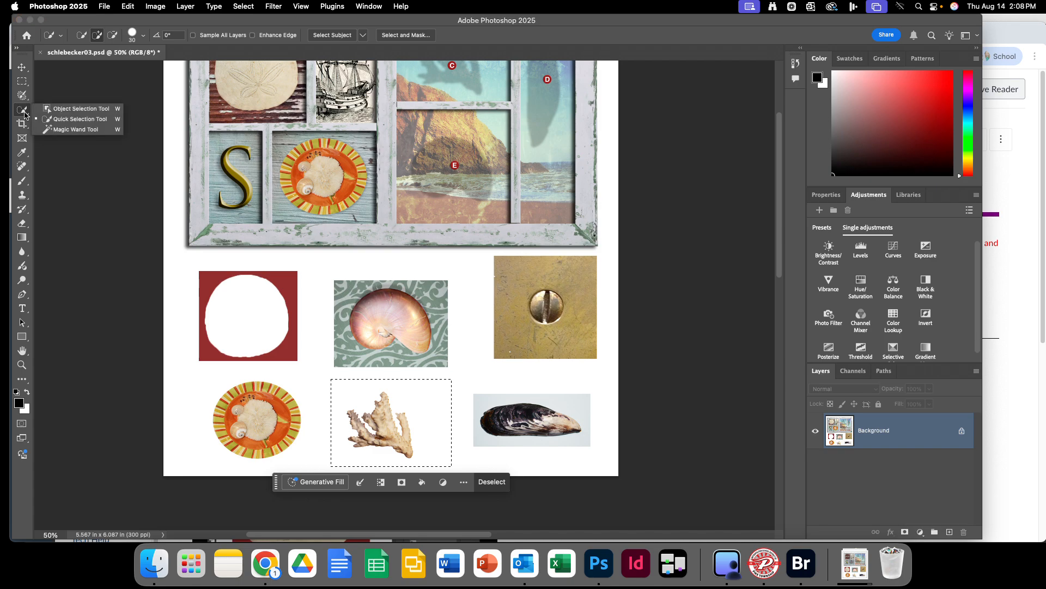
{"action": "left_click", "coordinate": [64, 130]}
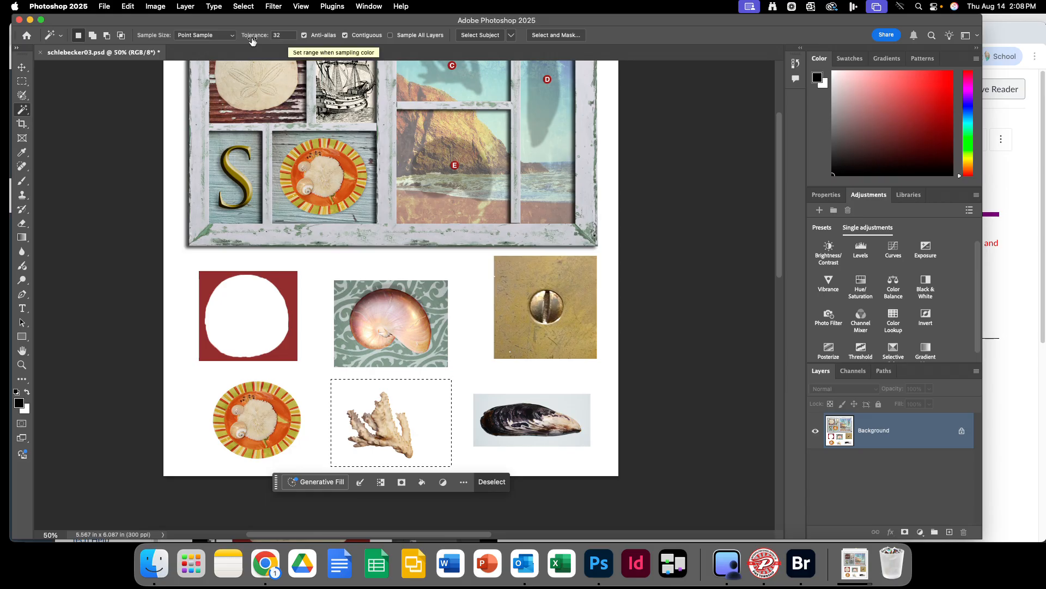
{"action": "left_click", "coordinate": [109, 39]}
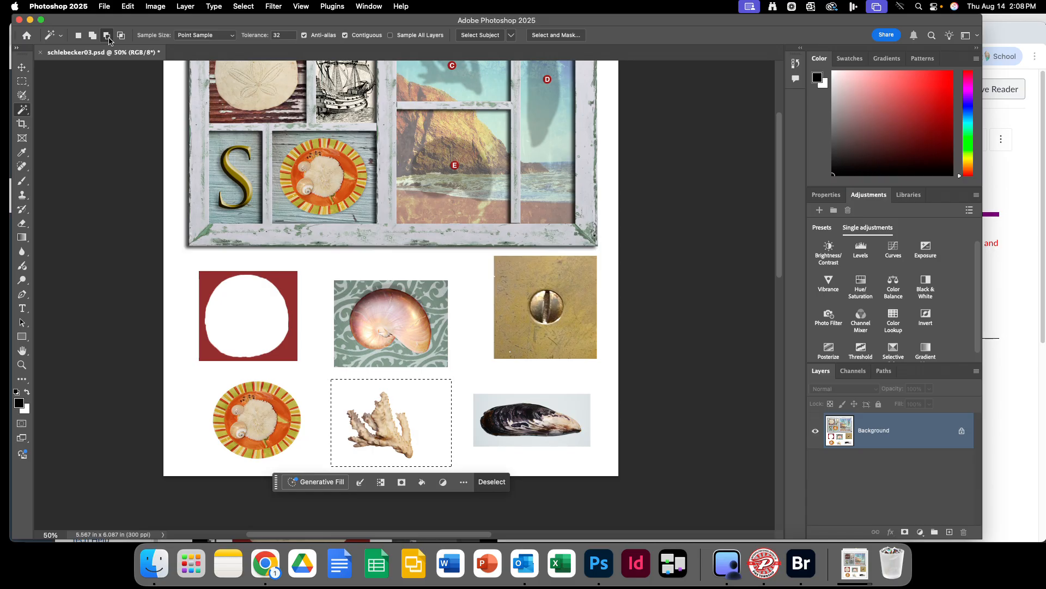
{"action": "left_click", "coordinate": [420, 394]}
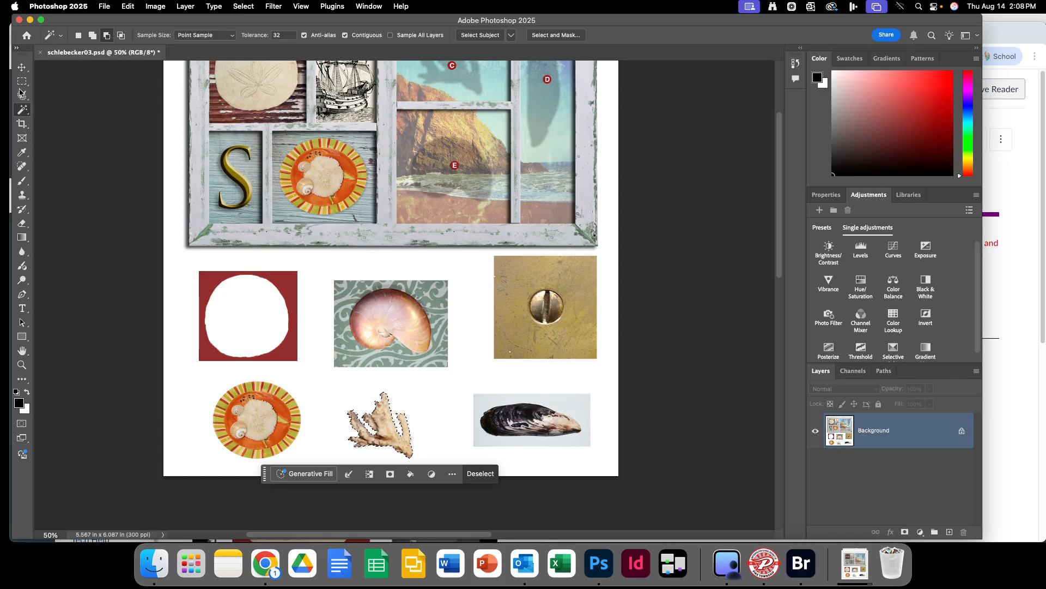
- Move the selected coral onto its shadow marked C in the window frame using the Move tool
{"action": "left_click", "coordinate": [23, 69]}
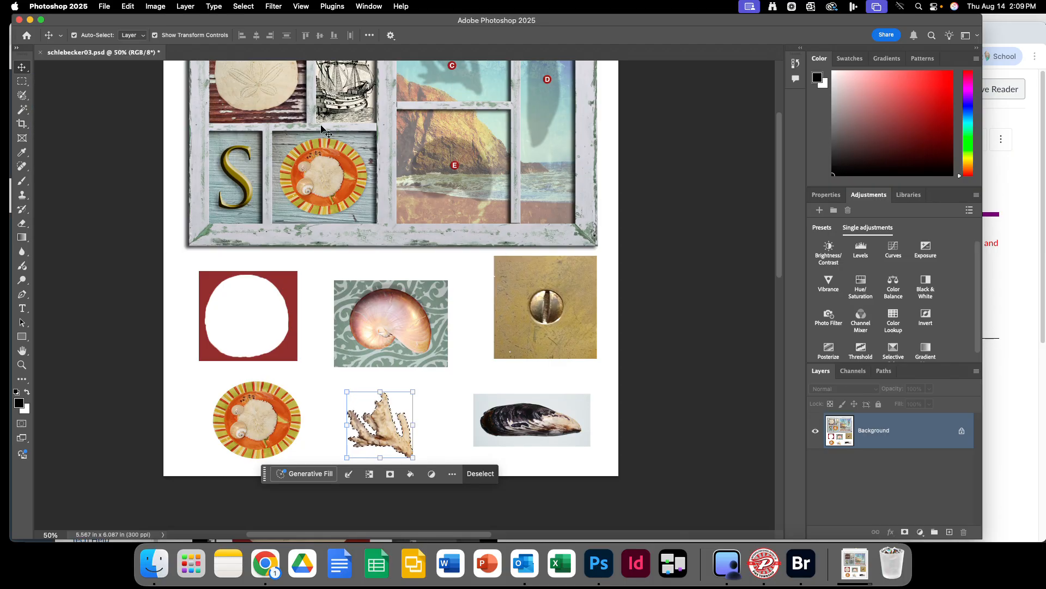
{"action": "double_click", "coordinate": [21, 351]}
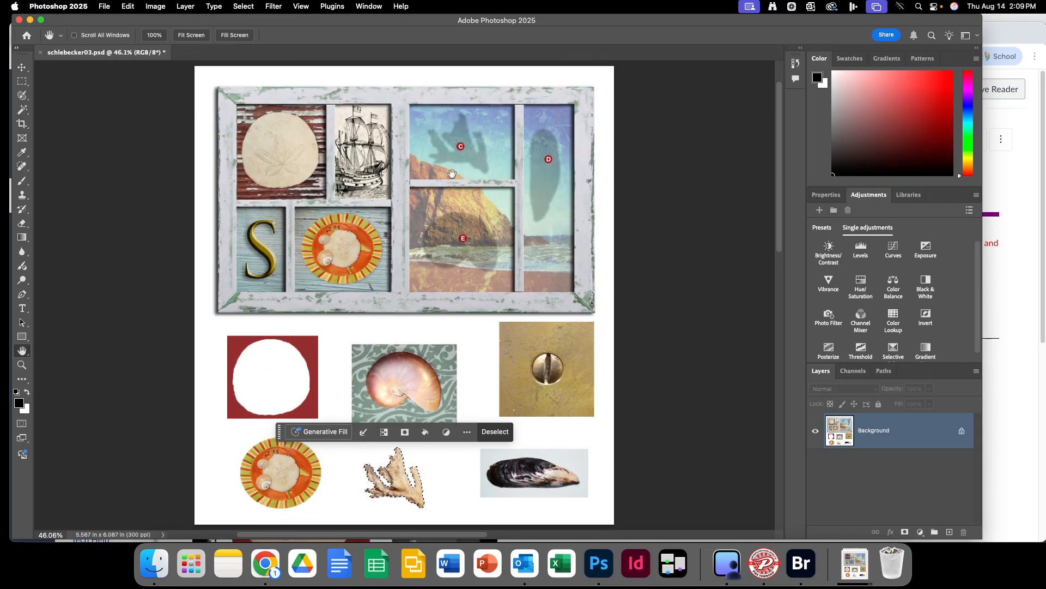
{"action": "left_click", "coordinate": [22, 68]}
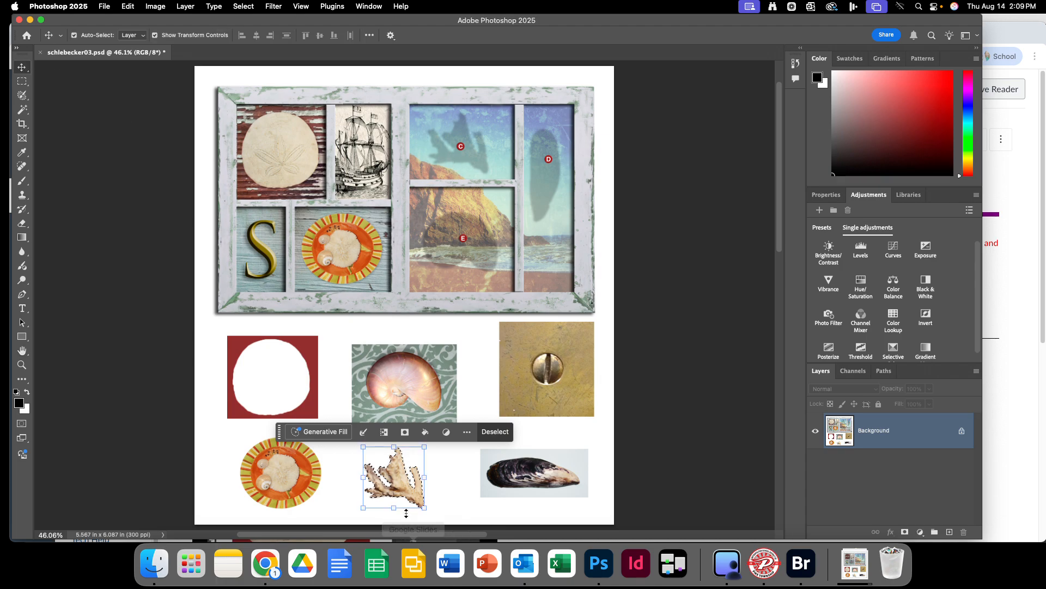
{"action": "left_click_drag", "start_coordinate": [398, 480], "coordinate": [464, 152]}
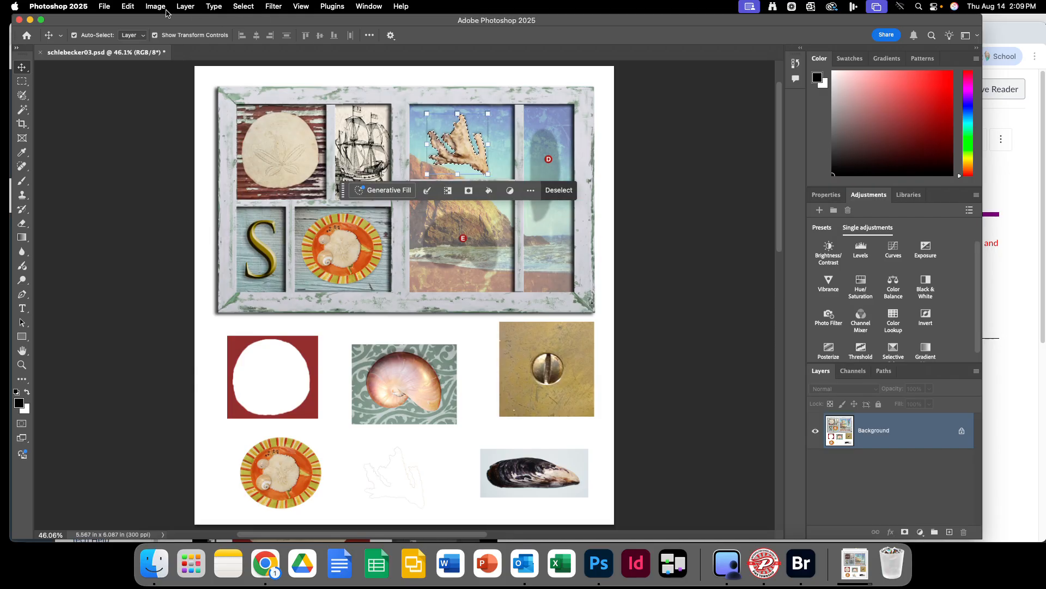
- Deselect the coral and save the document
{"action": "left_click", "coordinate": [244, 6]}
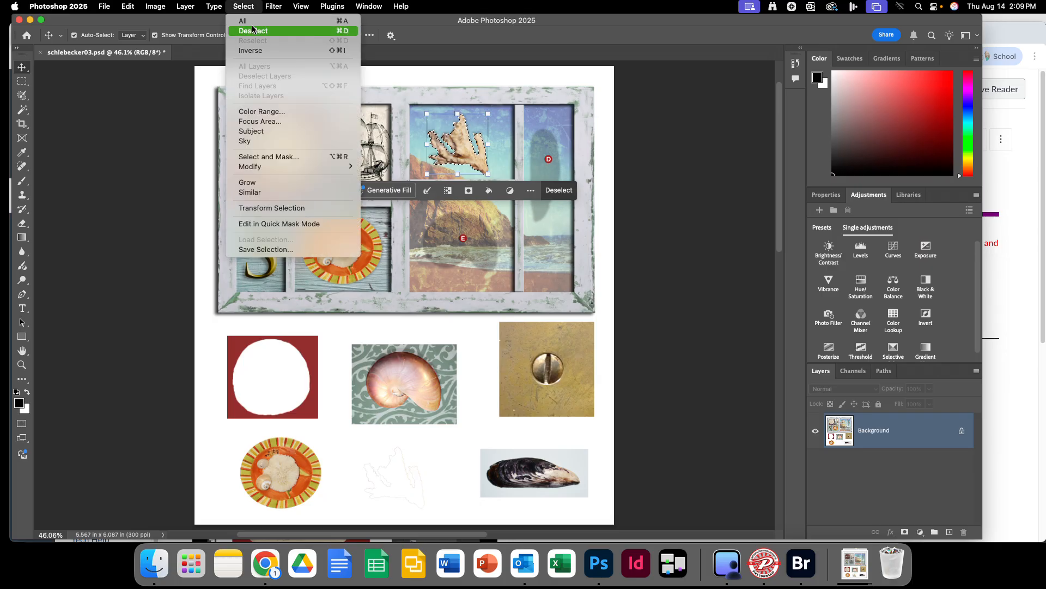
{"action": "left_click", "coordinate": [252, 30]}
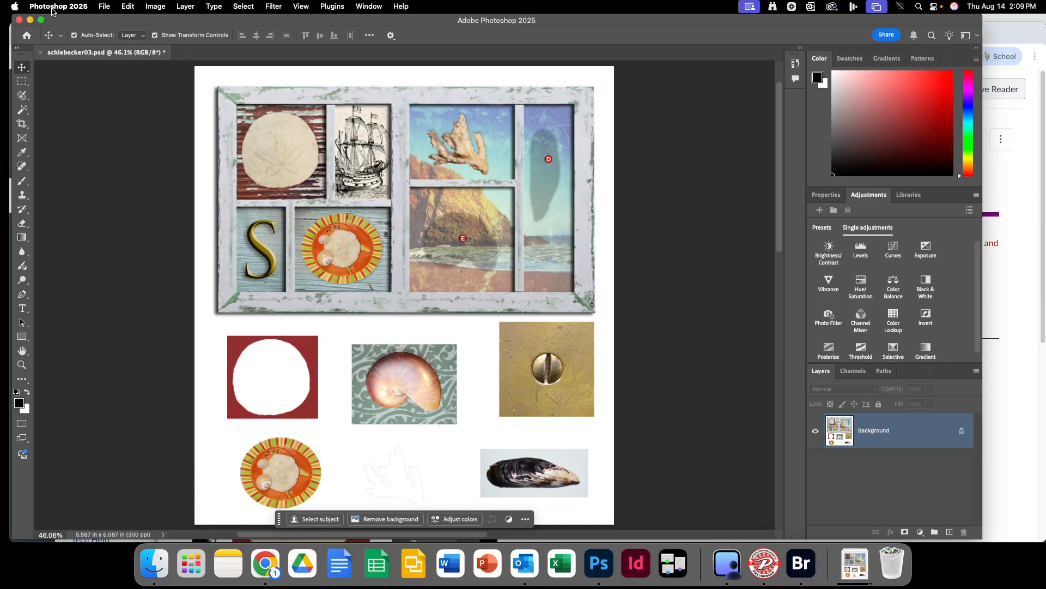
{"action": "left_click", "coordinate": [104, 8]}
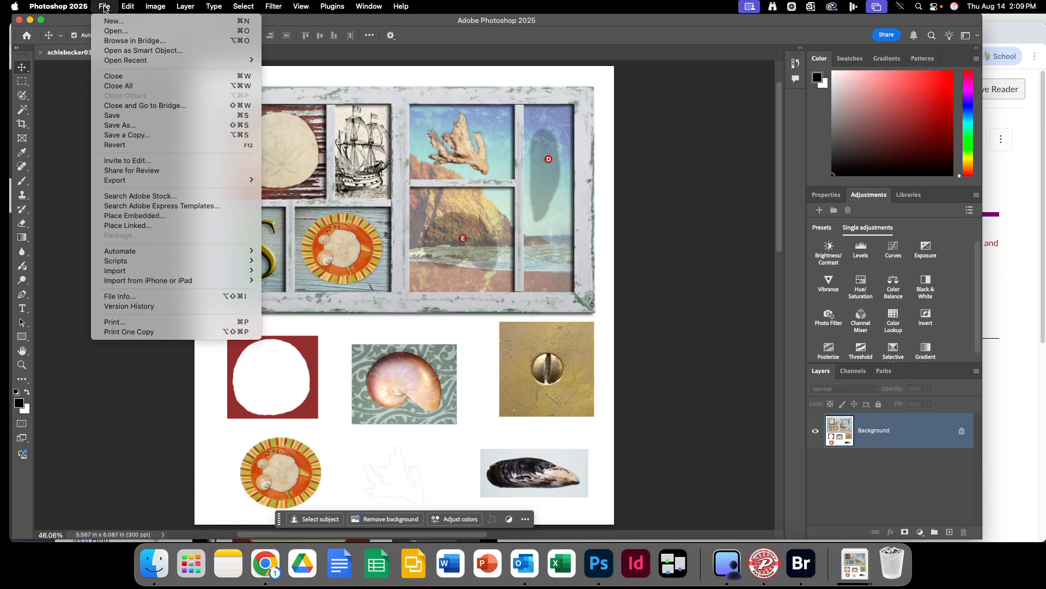
{"action": "left_click", "coordinate": [135, 116]}
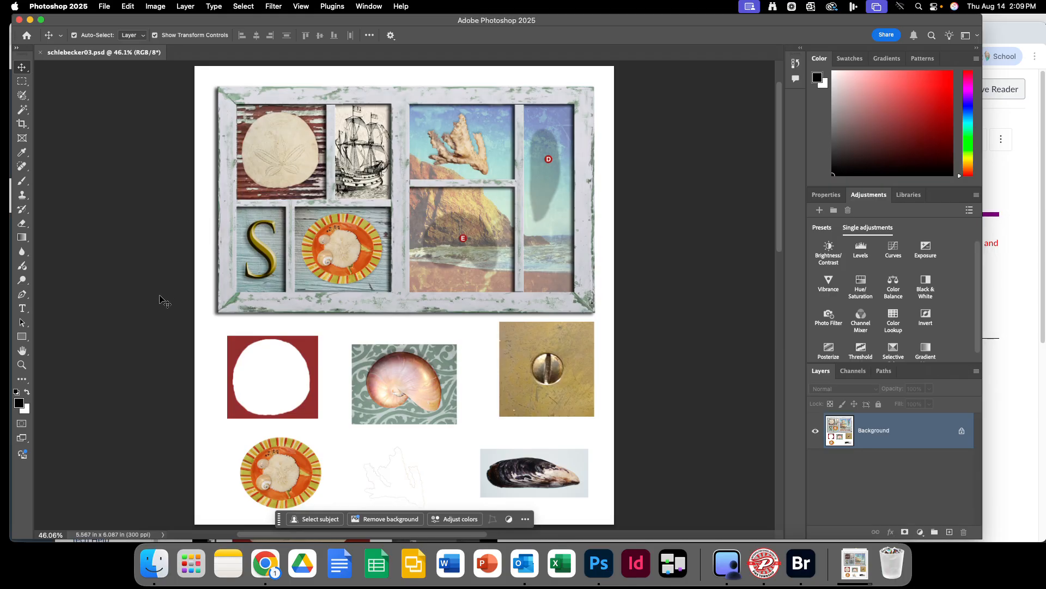
- Trace the outer edge of the dark mussel shell with the Lasso tool to select the whole shell
{"action": "left_click", "coordinate": [21, 366]}
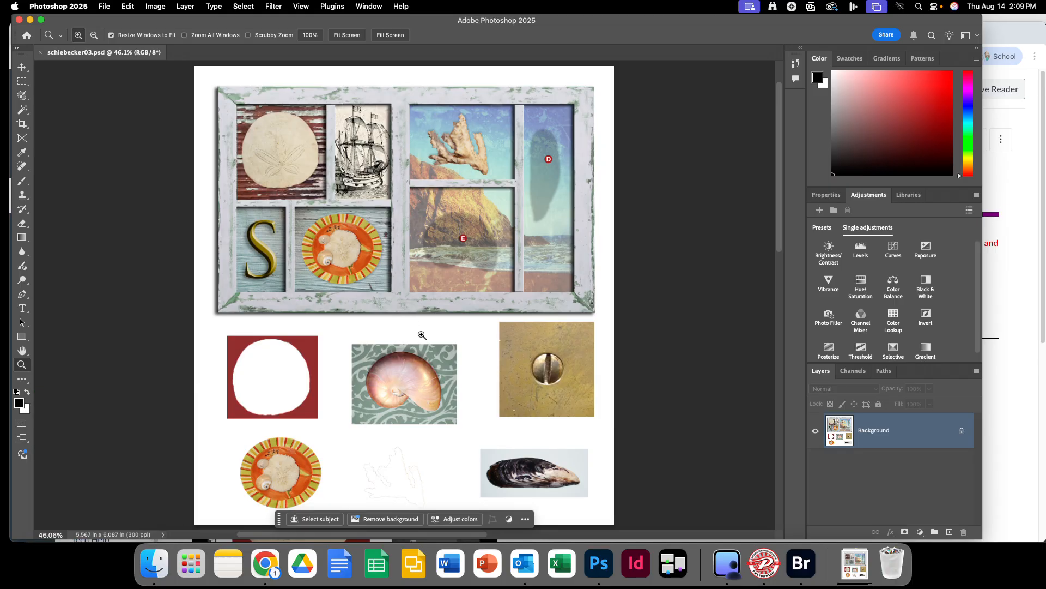
{"action": "left_click", "coordinate": [554, 475]}
{"action": "left_click", "coordinate": [553, 476]}
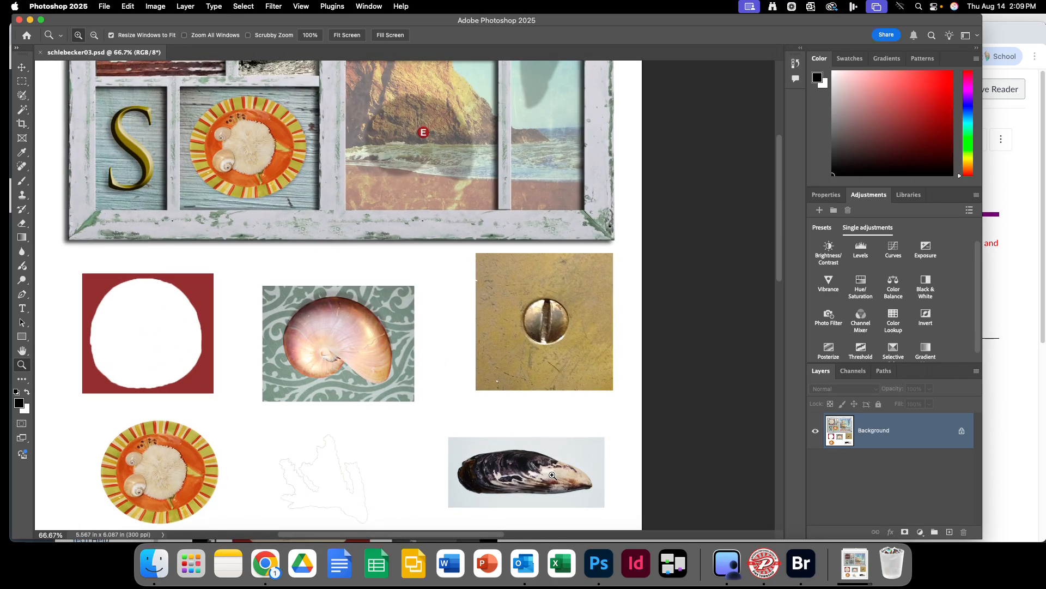
{"action": "left_click", "coordinate": [553, 476]}
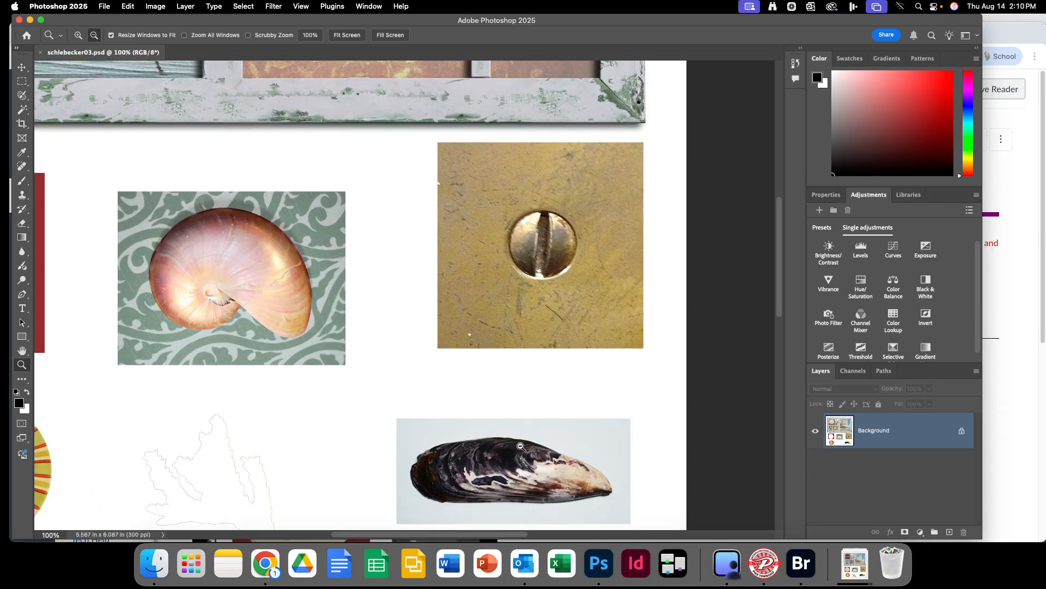
{"action": "left_click", "coordinate": [506, 452], "text": "alt"}
{"action": "left_click", "coordinate": [507, 455], "text": "alt"}
{"action": "left_click", "coordinate": [507, 457]}
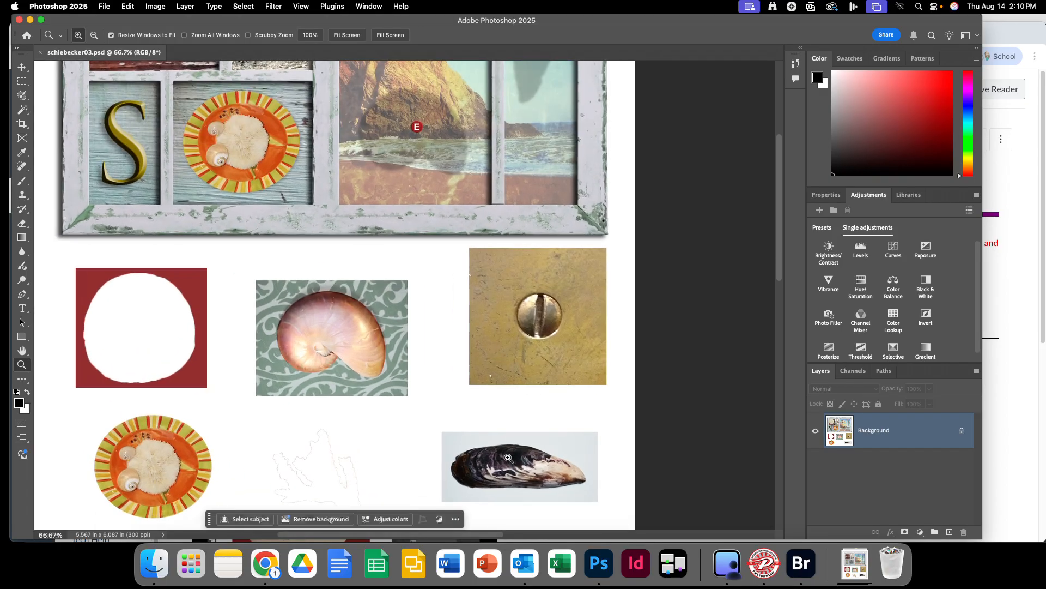
{"action": "left_click", "coordinate": [22, 350]}
{"action": "left_click_drag", "start_coordinate": [531, 460], "coordinate": [400, 295]}
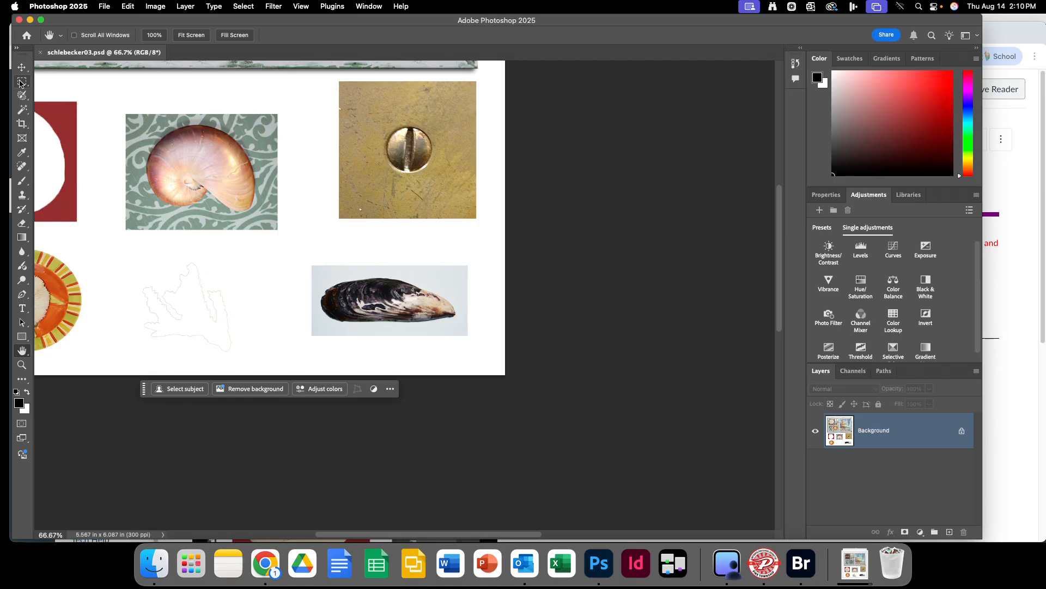
{"action": "left_click", "coordinate": [24, 111]}
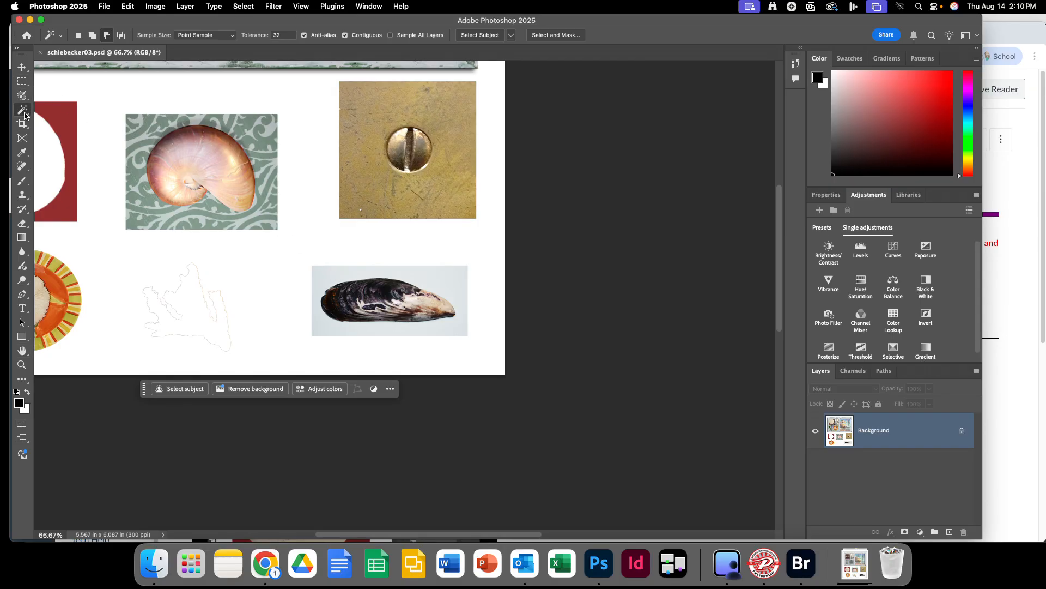
{"action": "left_click", "coordinate": [23, 100]}
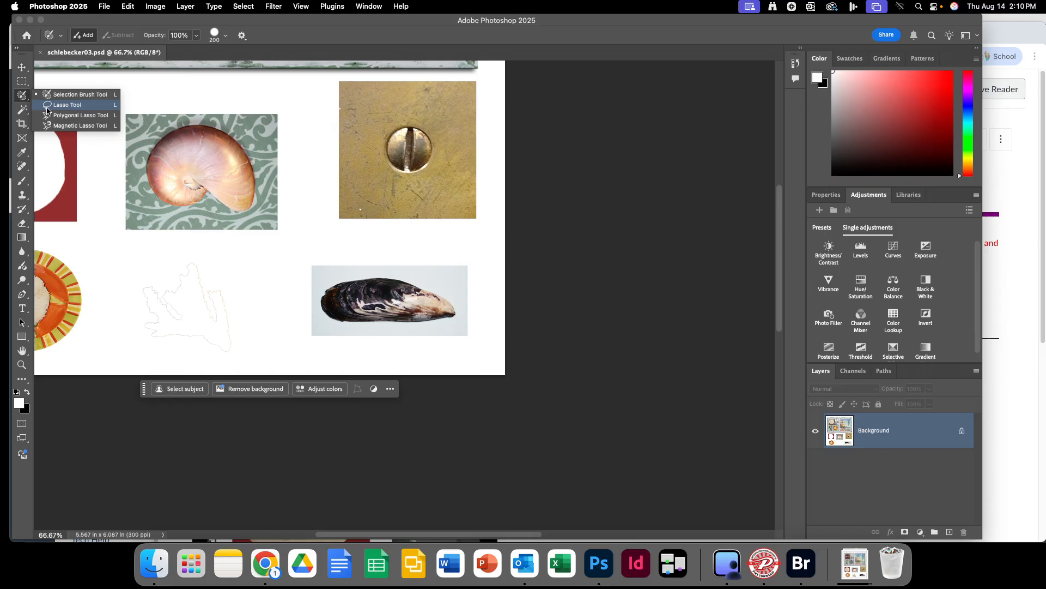
{"action": "left_click", "coordinate": [46, 109]}
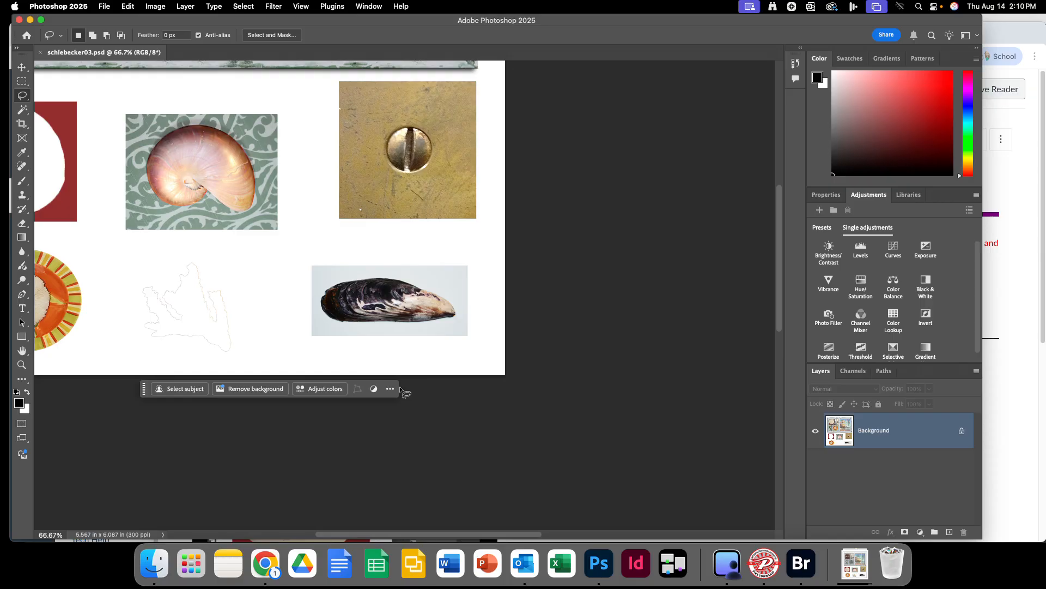
{"action": "mouse_move", "coordinate": [341, 322]}
{"action": "left_mouse_down"}
{"action": "mouse_move", "coordinate": [322, 302]}
{"action": "mouse_move", "coordinate": [339, 286]}
{"action": "left_mouse_up"}
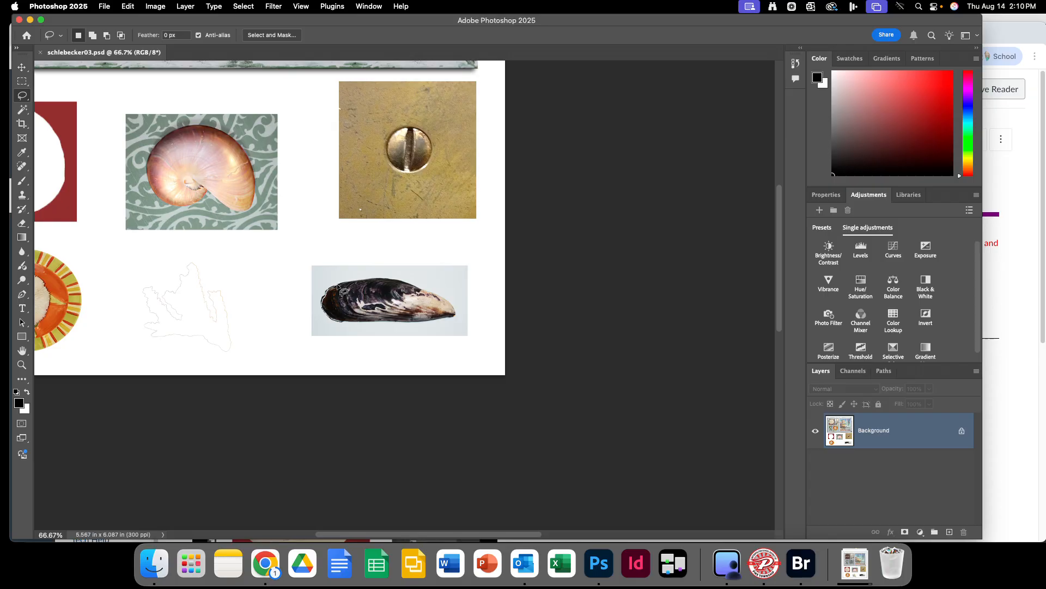
{"action": "mouse_move", "coordinate": [339, 286]}
{"action": "left_mouse_down"}
{"action": "mouse_move", "coordinate": [360, 252]}
{"action": "mouse_move", "coordinate": [390, 247]}
{"action": "mouse_move", "coordinate": [365, 239]}
{"action": "mouse_move", "coordinate": [275, 249]}
{"action": "mouse_move", "coordinate": [312, 231]}
{"action": "mouse_move", "coordinate": [323, 254]}
{"action": "mouse_move", "coordinate": [307, 237]}
{"action": "mouse_move", "coordinate": [351, 209]}
{"action": "mouse_move", "coordinate": [372, 251]}
{"action": "mouse_move", "coordinate": [292, 255]}
{"action": "mouse_move", "coordinate": [327, 211]}
{"action": "mouse_move", "coordinate": [313, 238]}
{"action": "mouse_move", "coordinate": [376, 268]}
{"action": "mouse_move", "coordinate": [354, 281]}
{"action": "mouse_move", "coordinate": [409, 279]}
{"action": "mouse_move", "coordinate": [399, 280]}
{"action": "mouse_move", "coordinate": [454, 304]}
{"action": "mouse_move", "coordinate": [429, 298]}
{"action": "mouse_move", "coordinate": [452, 308]}
{"action": "left_mouse_up"}
{"action": "mouse_move", "coordinate": [452, 307]}
{"action": "left_mouse_down"}
{"action": "mouse_move", "coordinate": [454, 317]}
{"action": "mouse_move", "coordinate": [438, 321]}
{"action": "left_mouse_up"}
{"action": "left_click_drag", "start_coordinate": [430, 321], "coordinate": [343, 321]}
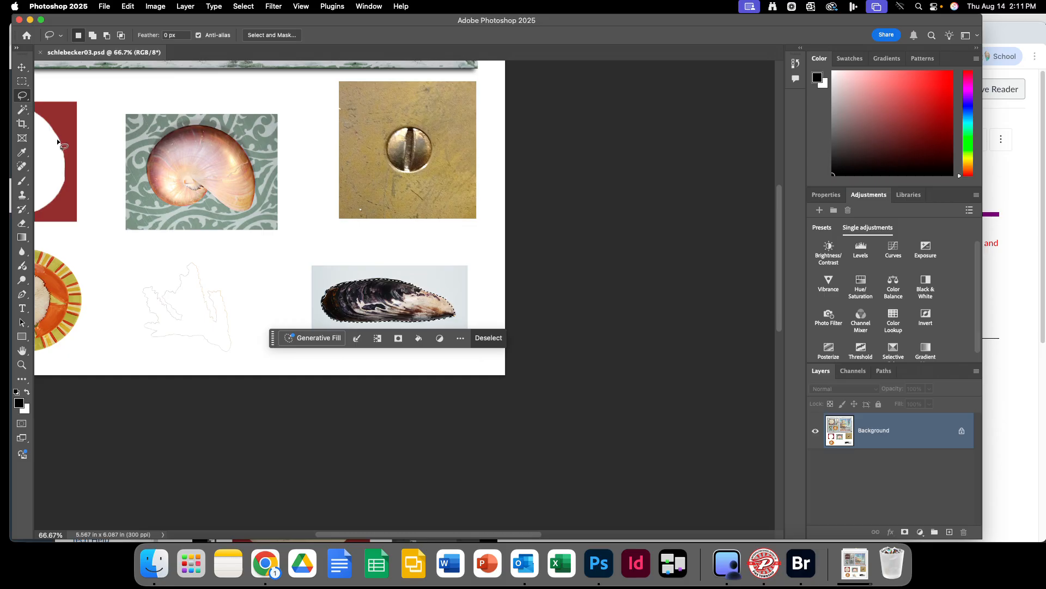
{"action": "left_click", "coordinate": [79, 202]}
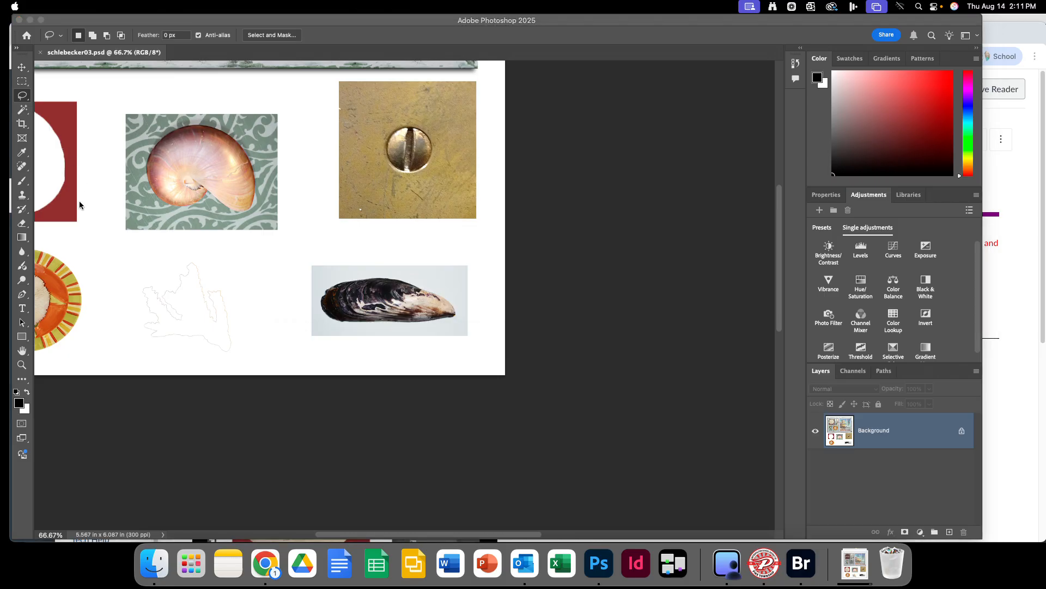
{"action": "left_click", "coordinate": [188, 85]}
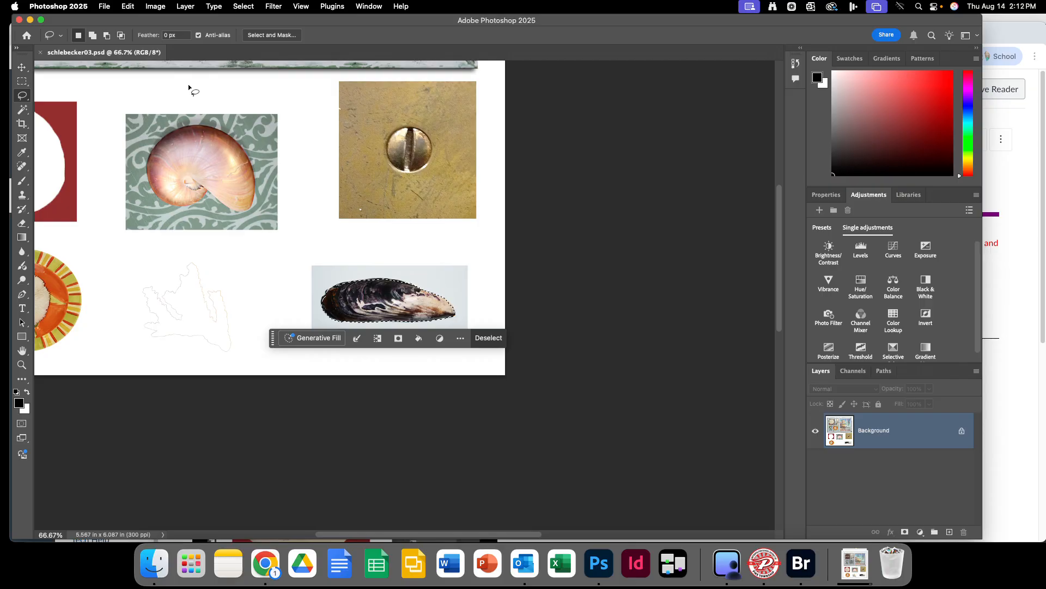
- Move the selected mussel shell up to the area marked D in the window frame using the Move tool
{"action": "left_click", "coordinate": [307, 6]}
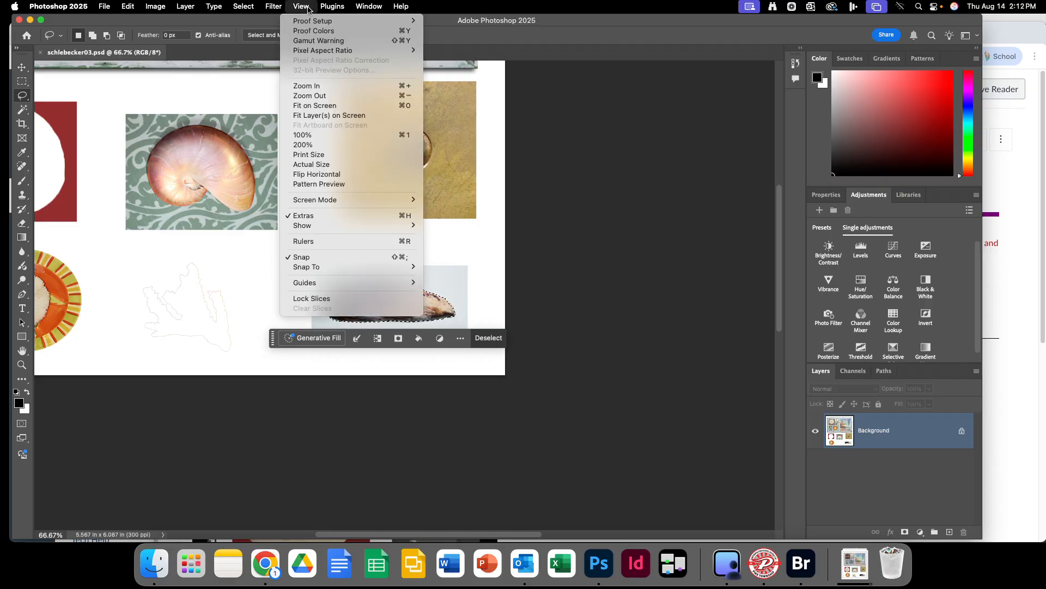
{"action": "left_click", "coordinate": [319, 106]}
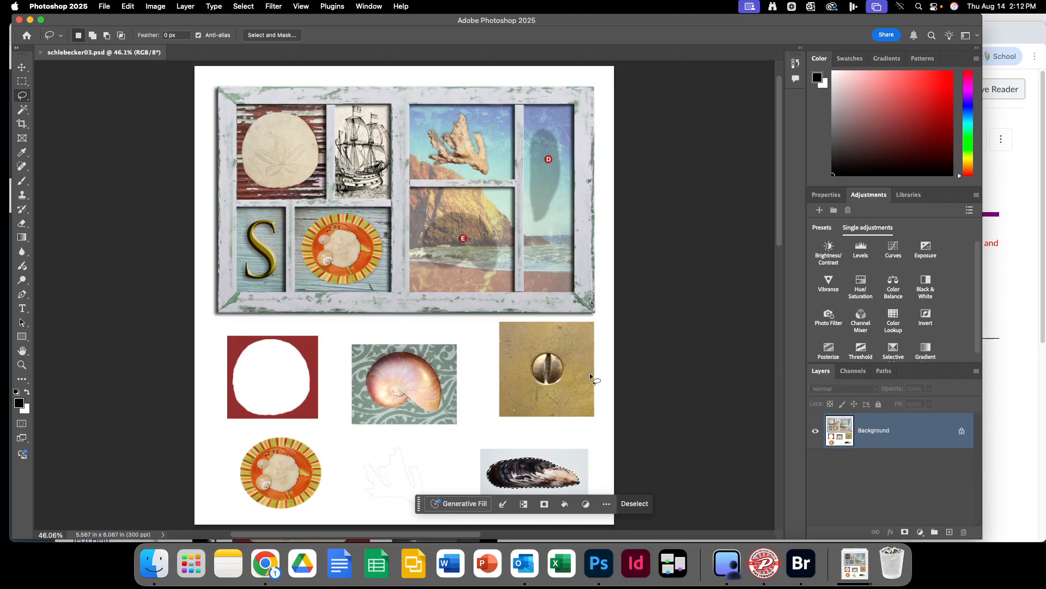
{"action": "right_click", "coordinate": [533, 470]}
{"action": "left_click", "coordinate": [531, 470]}
{"action": "left_click", "coordinate": [21, 67]}
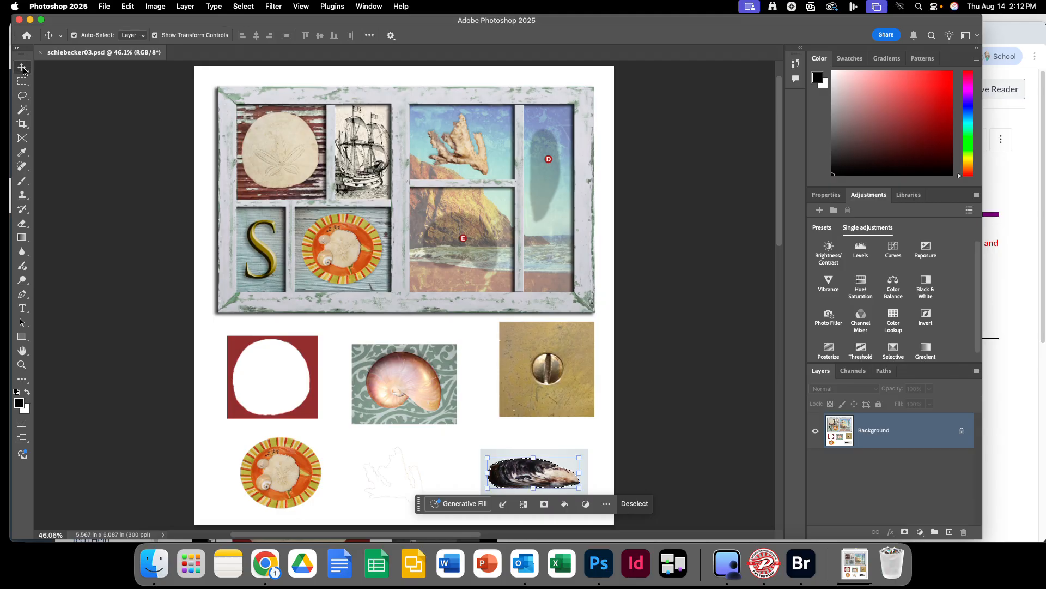
{"action": "left_click_drag", "start_coordinate": [558, 479], "coordinate": [568, 183]}
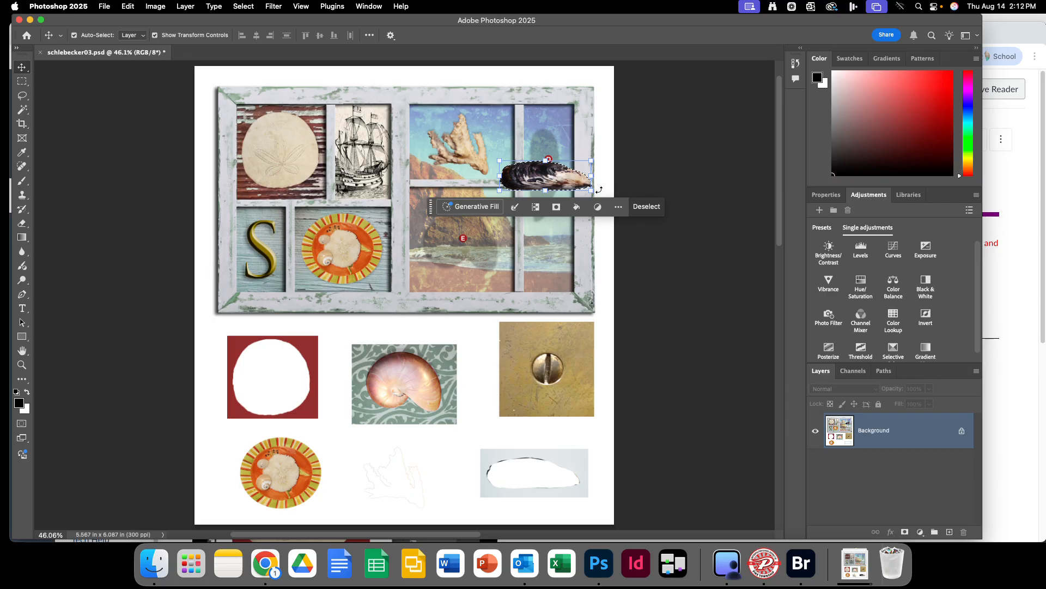
- Rotate the mussel shell clockwise by about 90.84 degrees, fit it upright onto the shadow marked D, and apply the transform
{"action": "left_click_drag", "start_coordinate": [599, 148], "coordinate": [542, 189]}
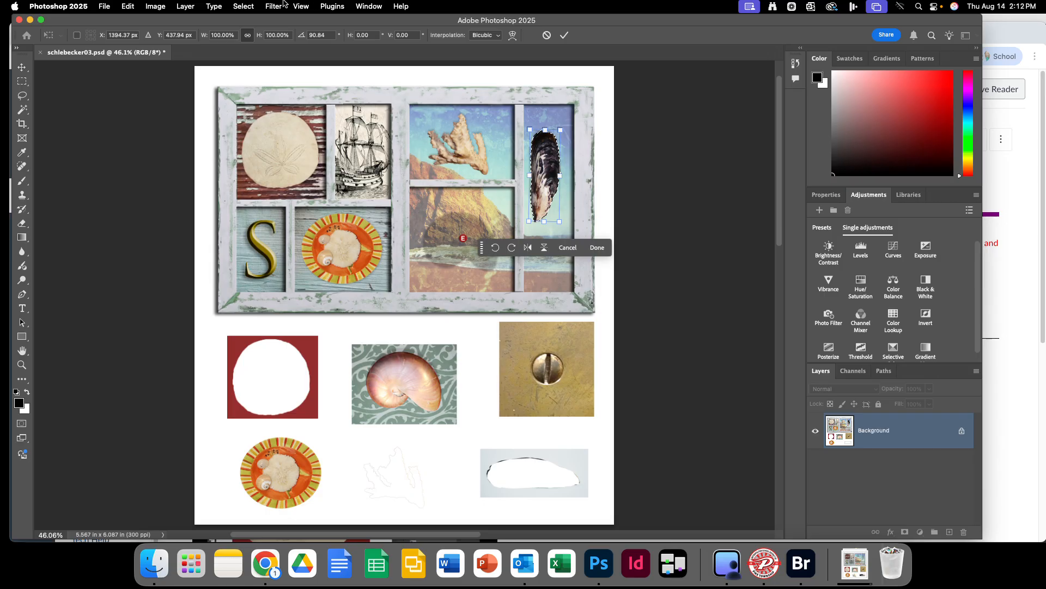
{"action": "left_click", "coordinate": [243, 6]}
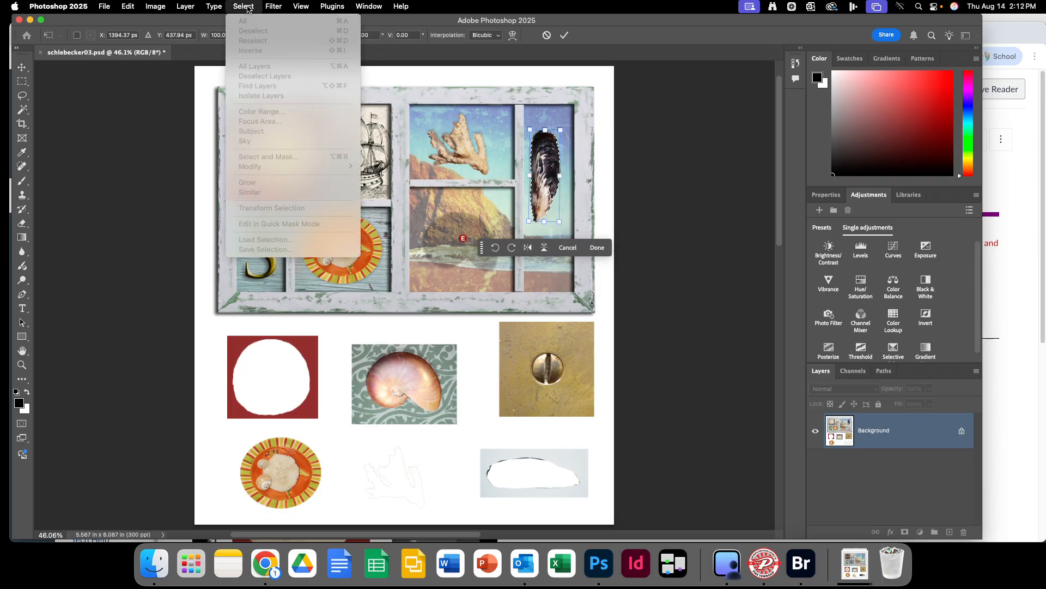
{"action": "mouse_move", "coordinate": [273, 6]}
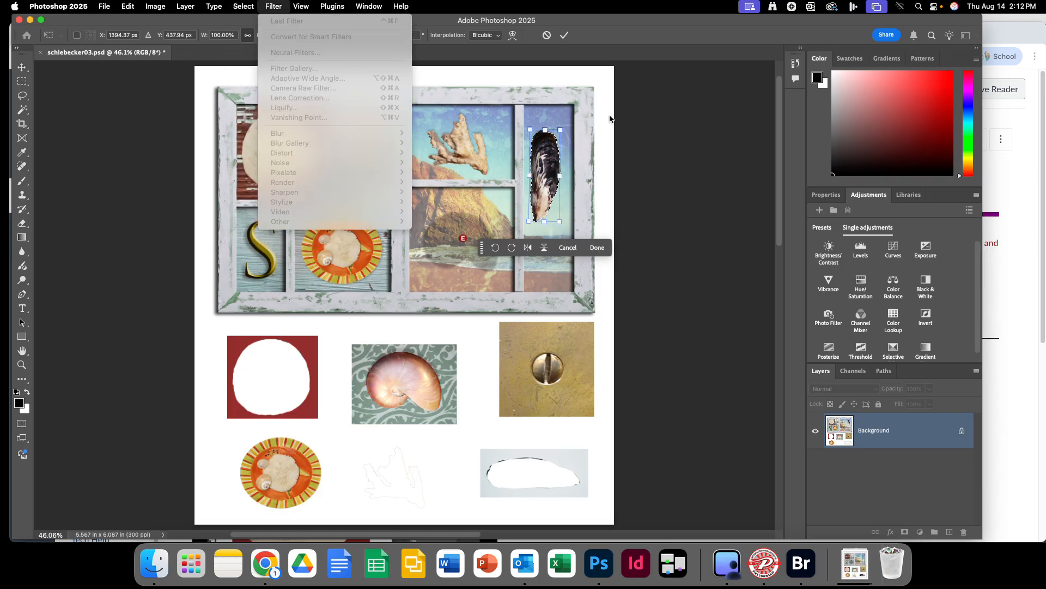
{"action": "left_click", "coordinate": [627, 142]}
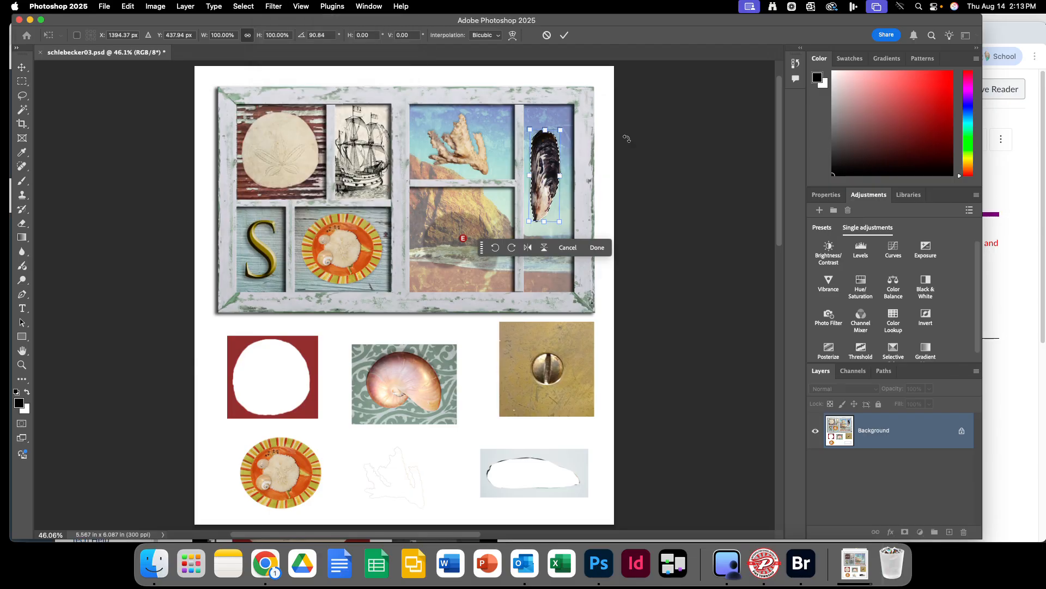
{"action": "left_click", "coordinate": [567, 36]}
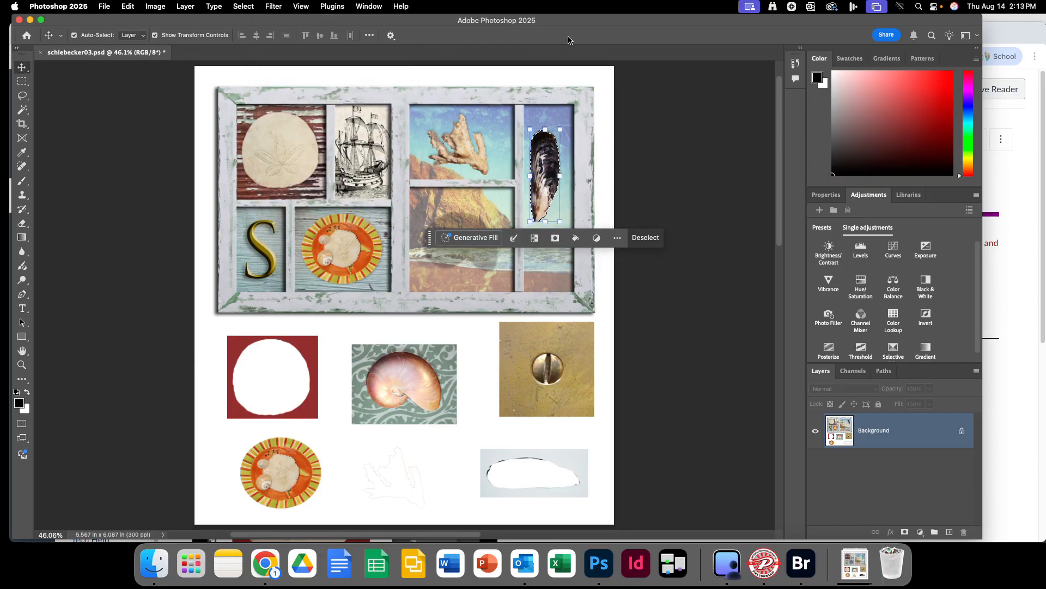
- Deselect the mussel shell and save the document
{"action": "left_click", "coordinate": [646, 239]}
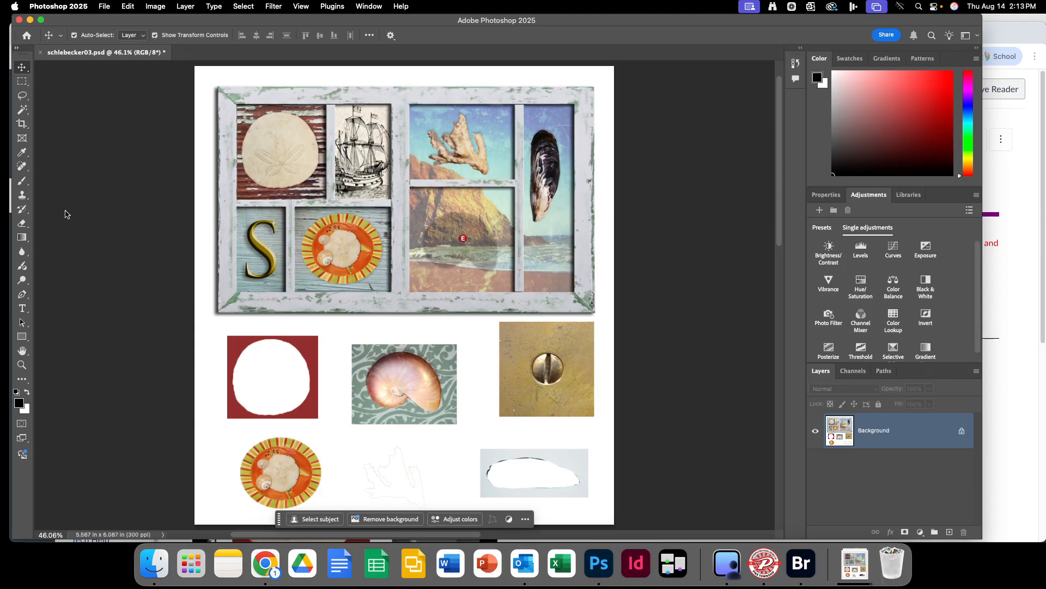
{"action": "key", "text": "super+Tab"}
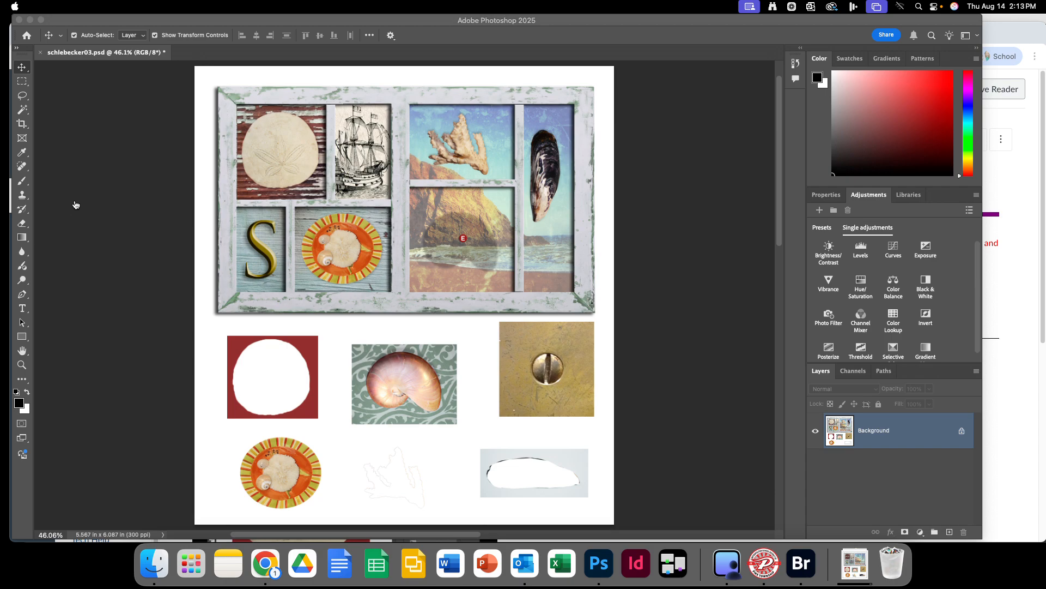
{"action": "left_click", "coordinate": [141, 138]}
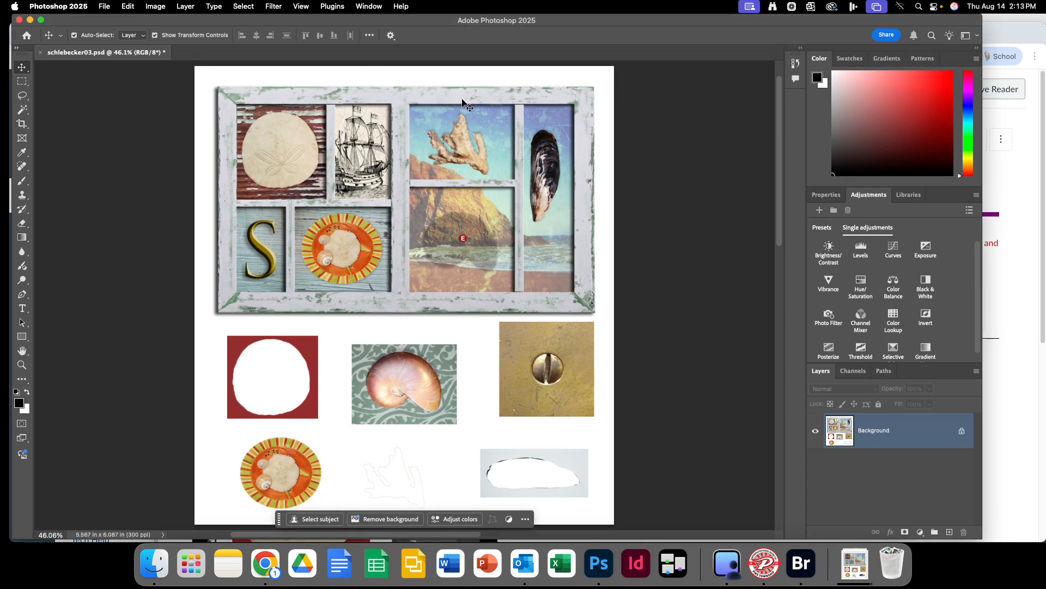
{"action": "left_click", "coordinate": [105, 8]}
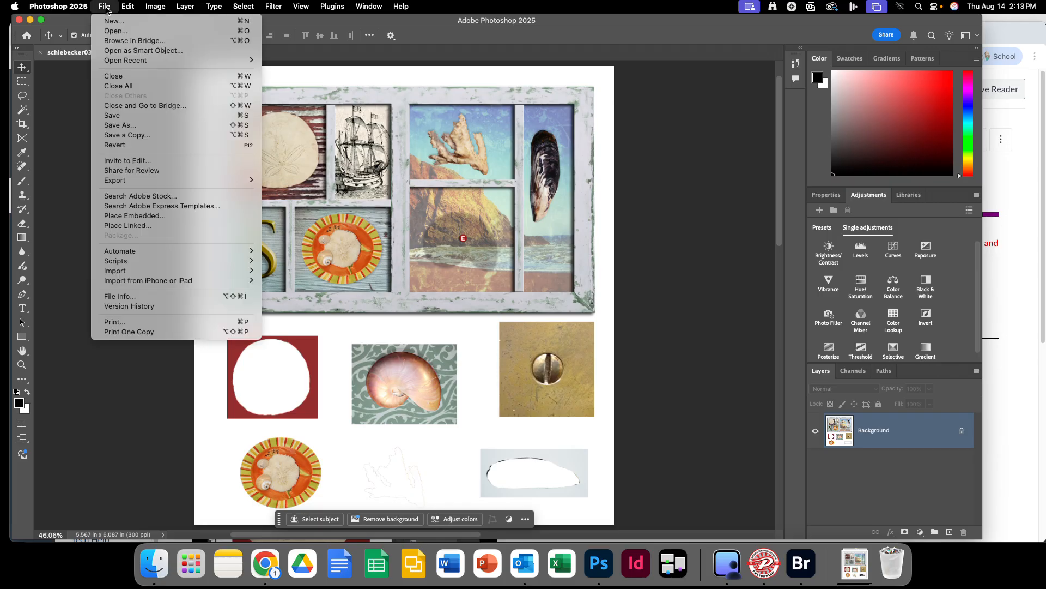
{"action": "left_click", "coordinate": [132, 116]}
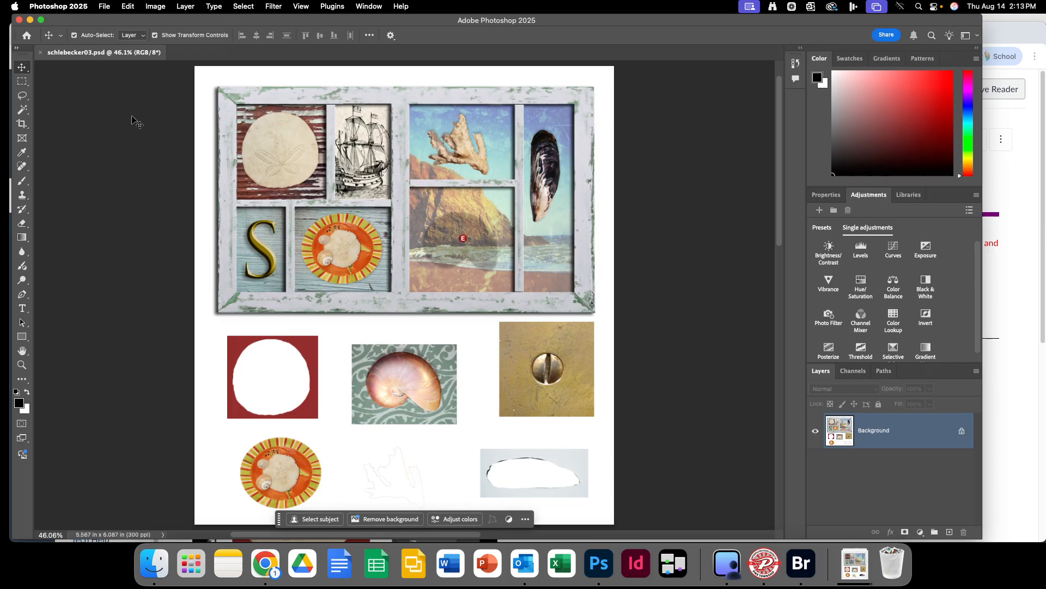
- Trace the outer edge of the nautilus shell with the Magnetic Lasso tool to select the whole shell
{"action": "left_click", "coordinate": [22, 364]}
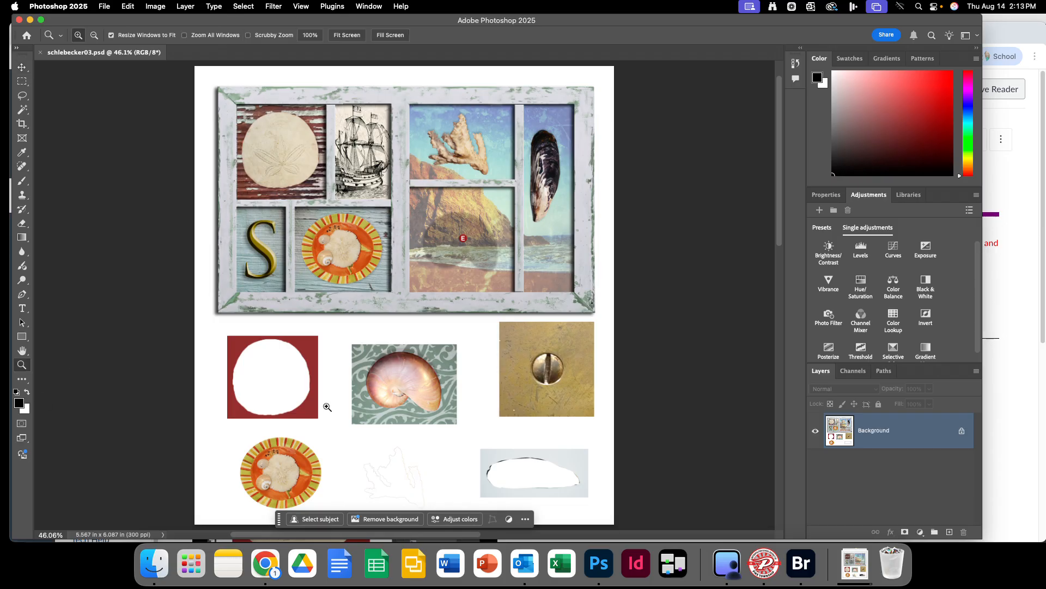
{"action": "left_click", "coordinate": [420, 385]}
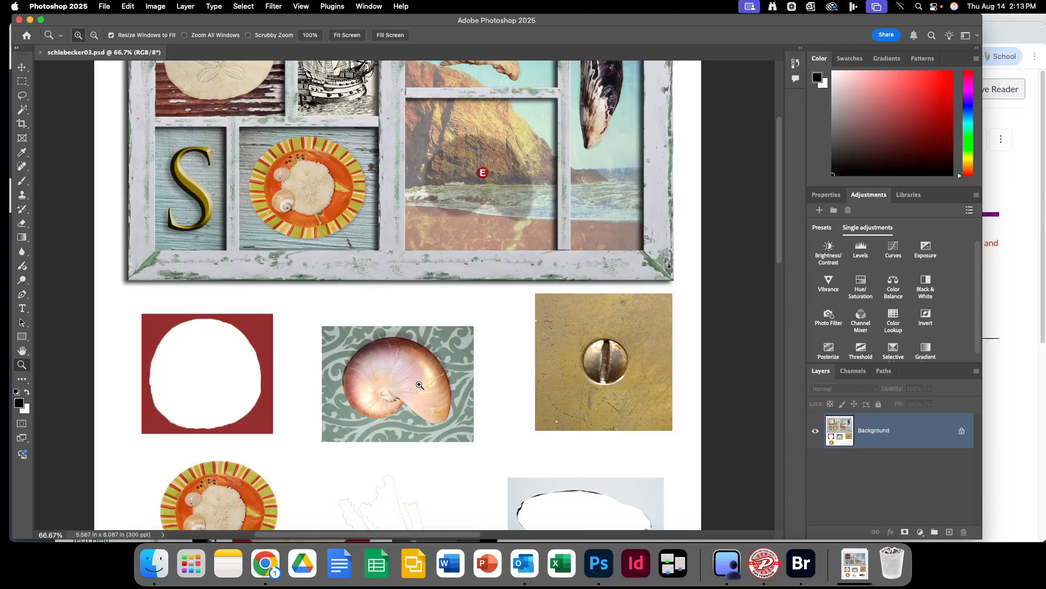
{"action": "left_click", "coordinate": [420, 385]}
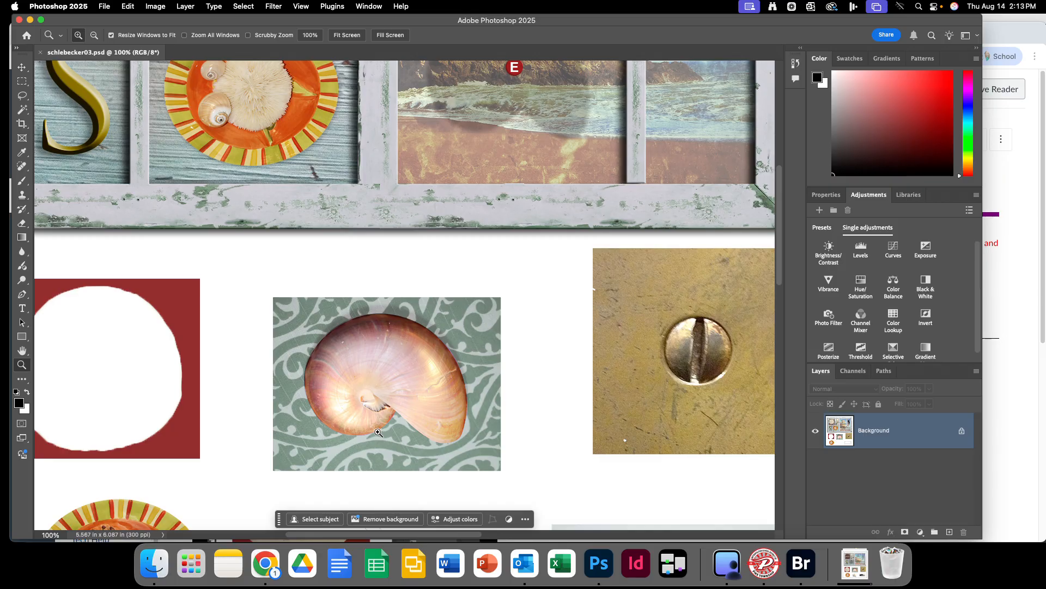
{"action": "left_click", "coordinate": [22, 97]}
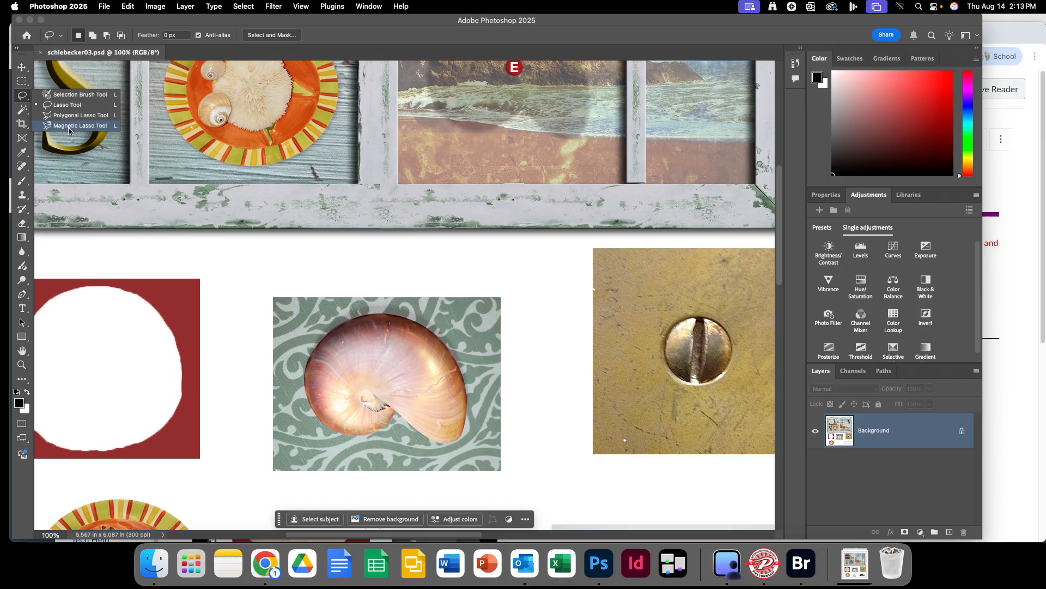
{"action": "left_click", "coordinate": [68, 126]}
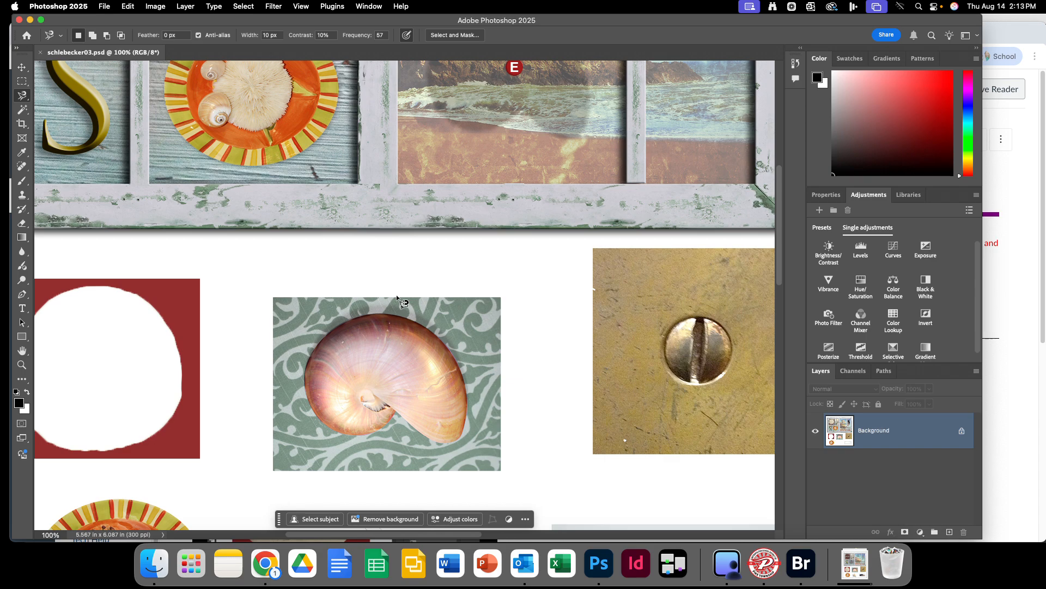
{"action": "left_click", "coordinate": [394, 410]}
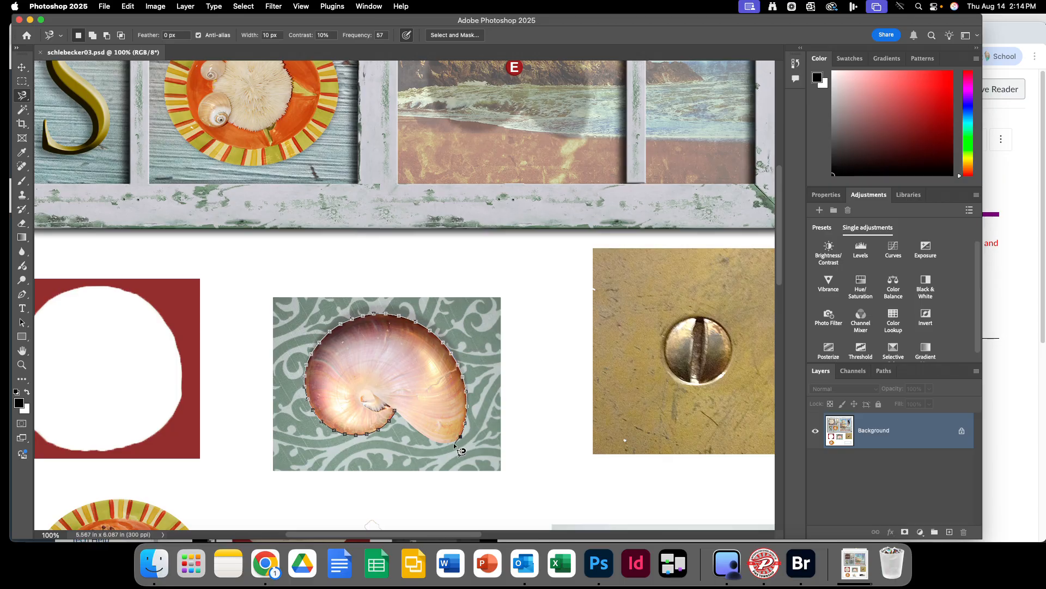
{"action": "left_click", "coordinate": [399, 417]}
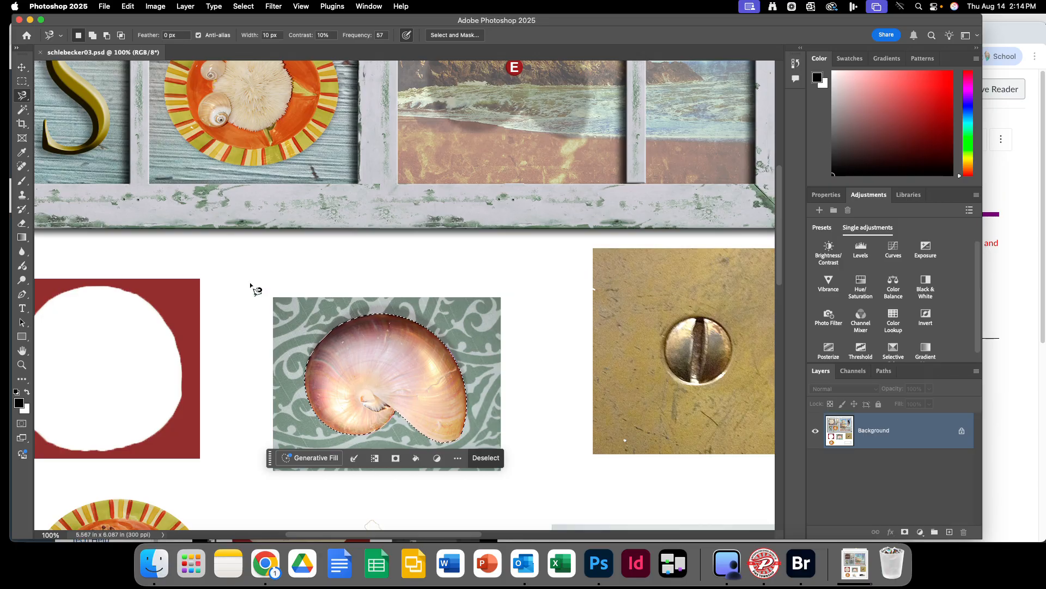
- Move the selected nautilus shell onto its shadow marked E in the window frame and deselect it
{"action": "left_click", "coordinate": [22, 352]}
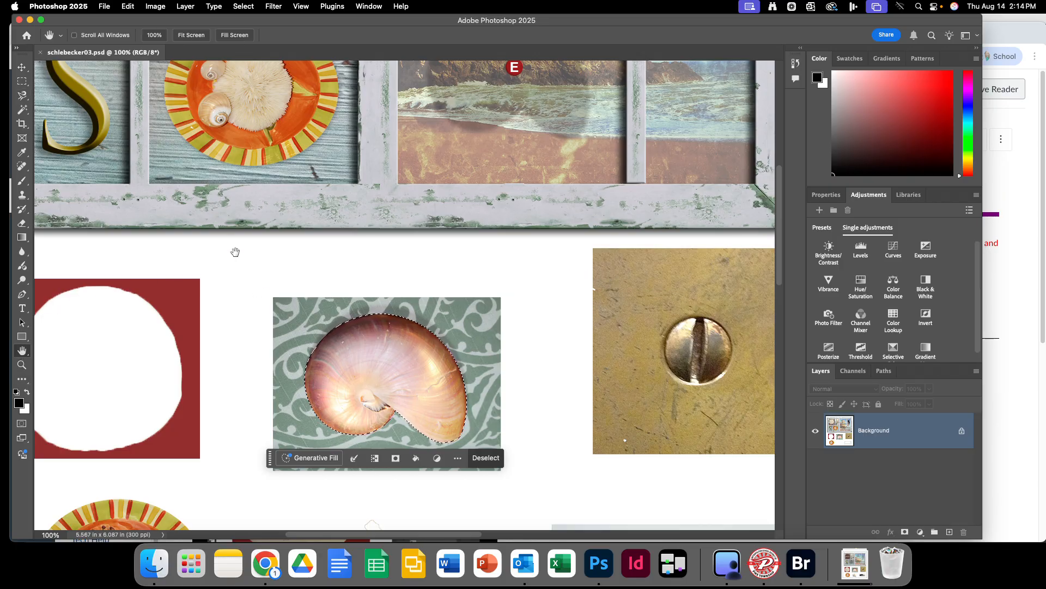
{"action": "left_click_drag", "start_coordinate": [480, 168], "coordinate": [335, 230]}
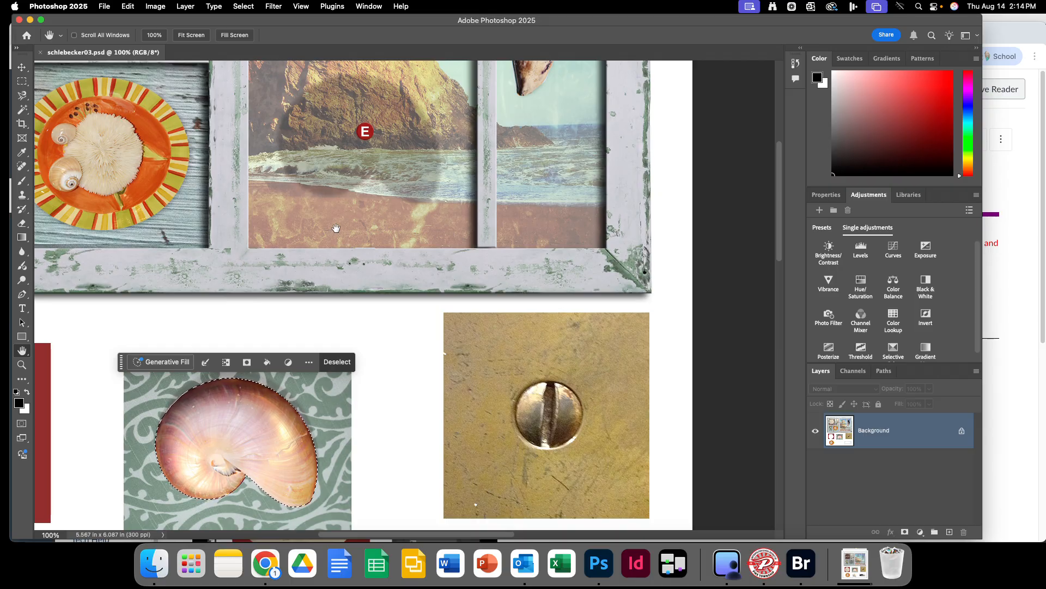
{"action": "left_click", "coordinate": [23, 68]}
{"action": "left_click_drag", "start_coordinate": [217, 413], "coordinate": [339, 109]}
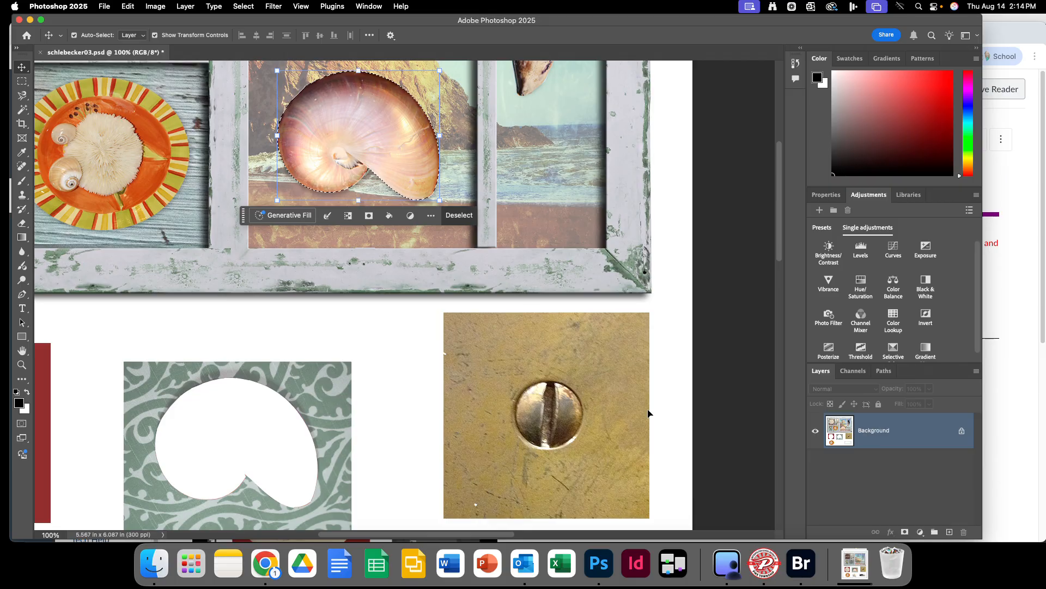
{"action": "left_click", "coordinate": [463, 216]}
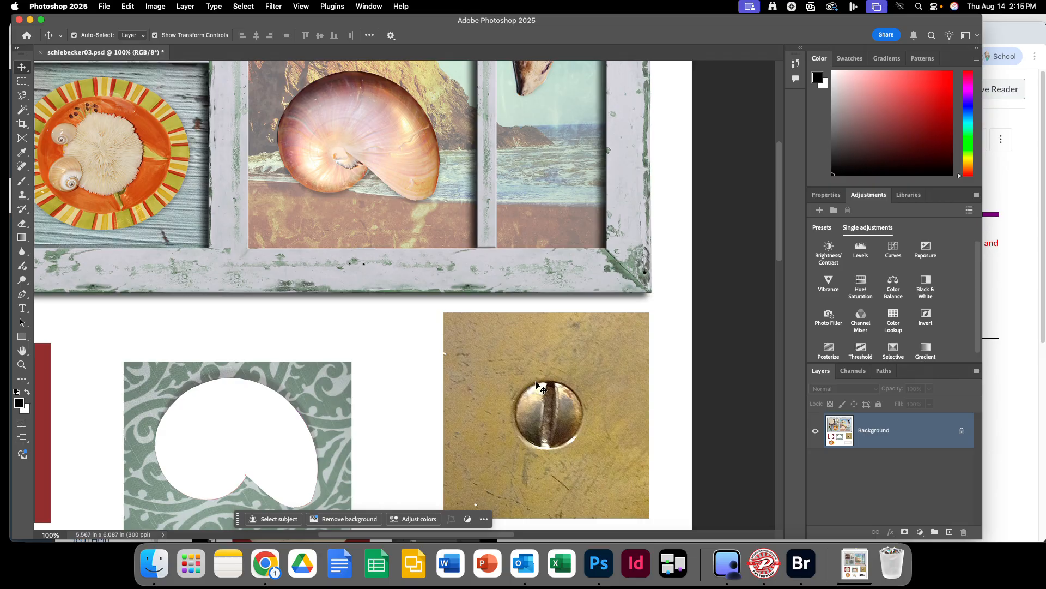
- Select the round screw head on the brass plate with the Elliptical Marquee tool
{"action": "left_click", "coordinate": [23, 82]}
{"action": "left_click_drag", "start_coordinate": [23, 82], "coordinate": [45, 92]}
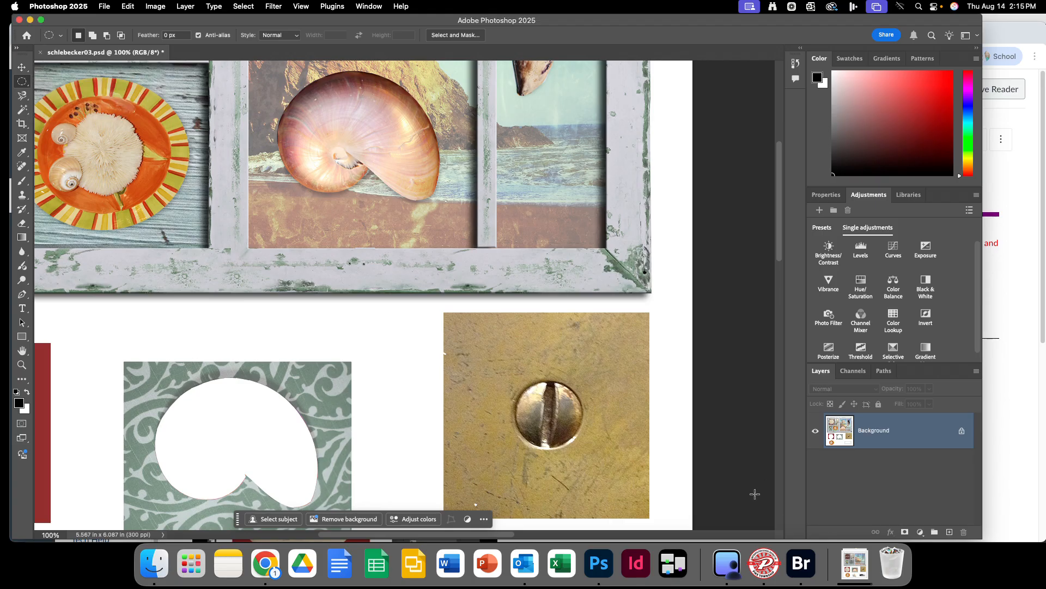
{"action": "left_click_drag", "start_coordinate": [530, 384], "coordinate": [582, 447]}
{"action": "key", "text": "space"}
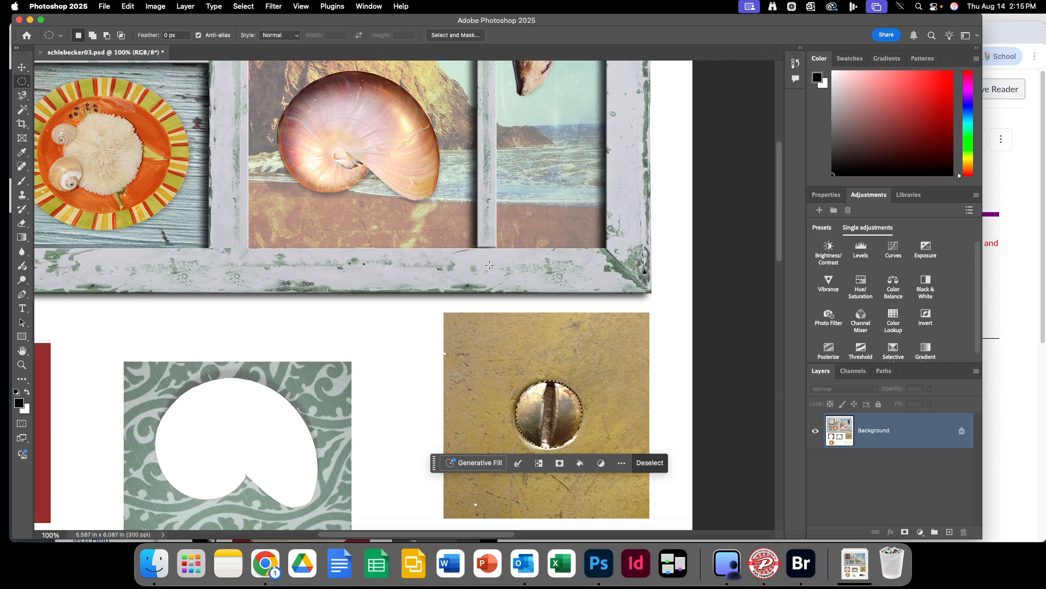
- Place a copy of the selected screw head on the lower-right corner of the window frame, keeping the original in place
{"action": "left_click", "coordinate": [305, 7]}
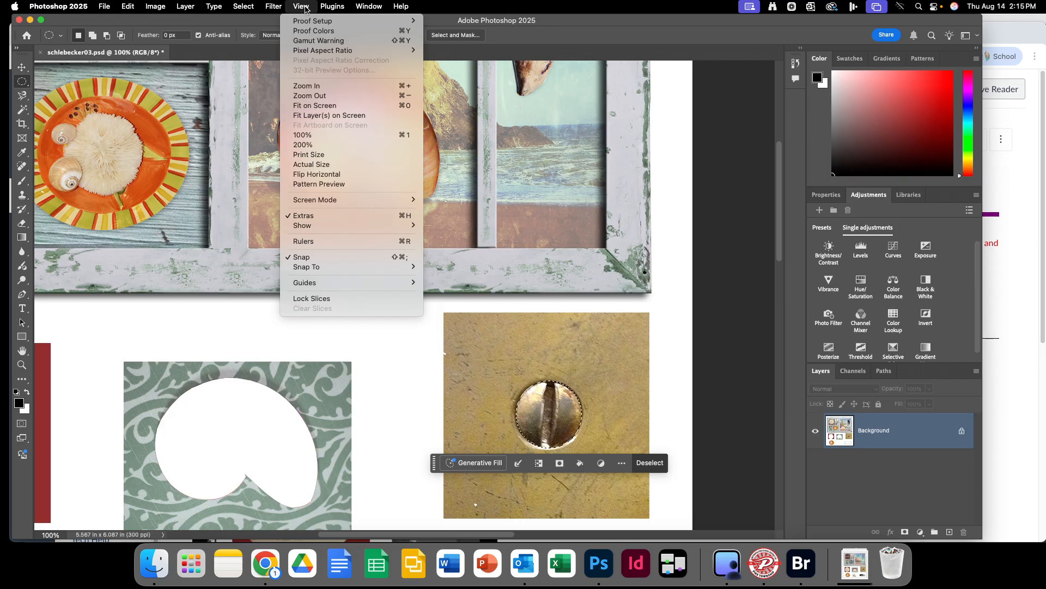
{"action": "left_click", "coordinate": [323, 107]}
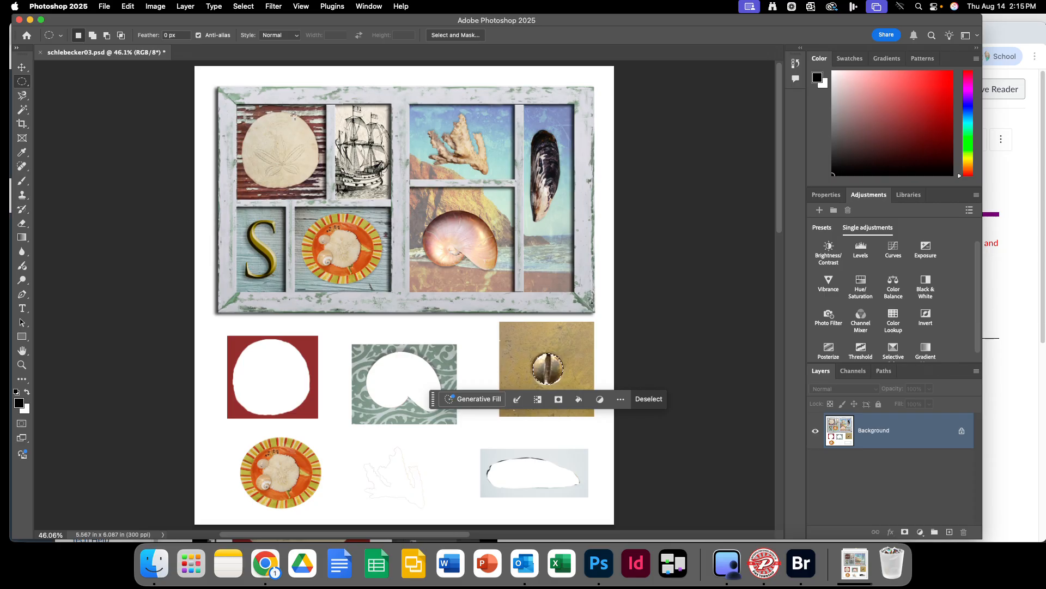
{"action": "left_click", "coordinate": [22, 68]}
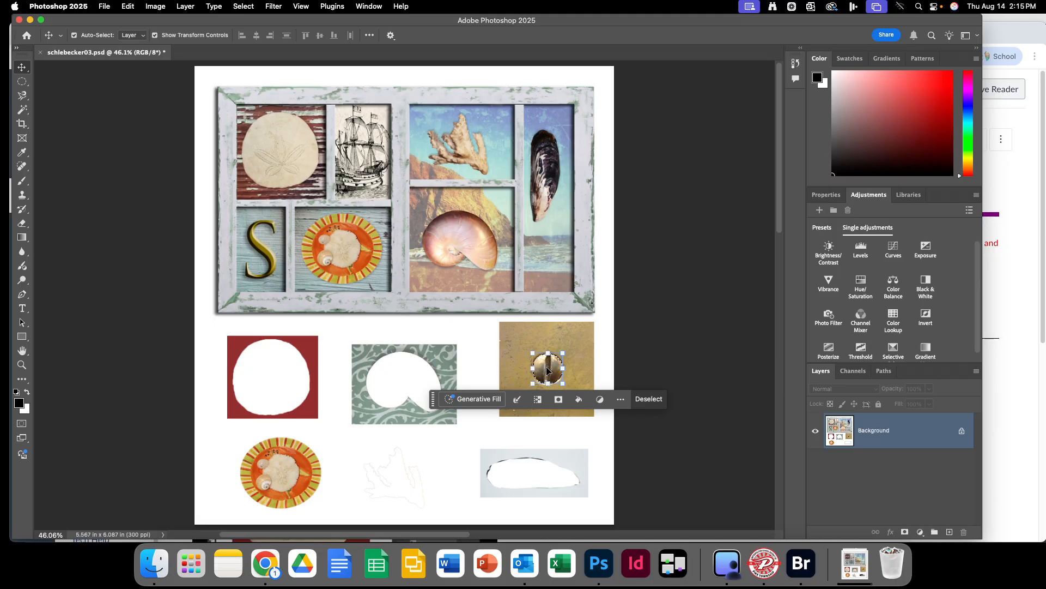
{"action": "key", "text": "super"}
{"action": "left_click_drag", "start_coordinate": [548, 371], "coordinate": [577, 299]}
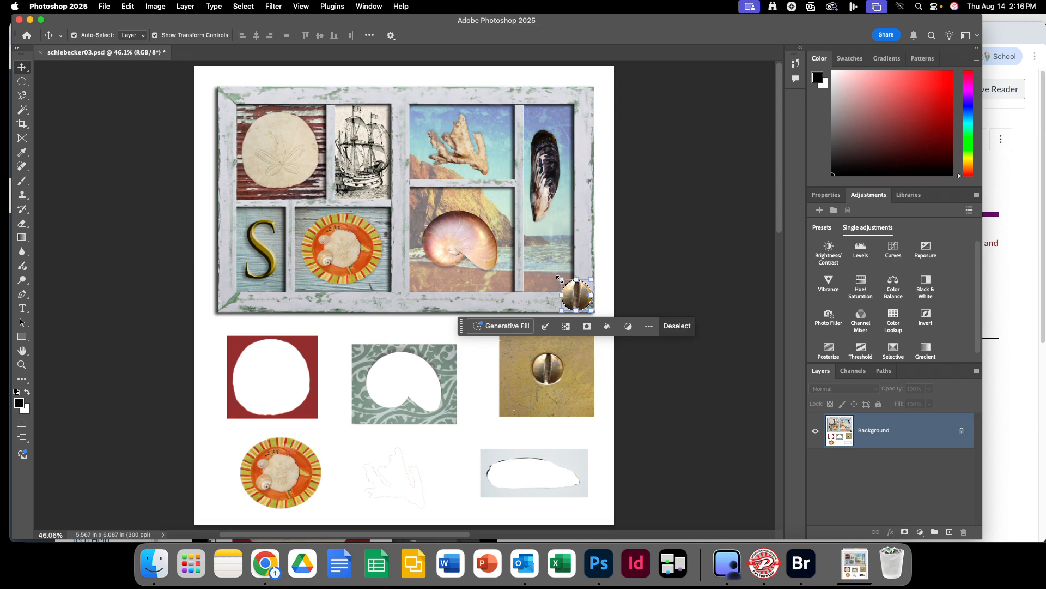
{"action": "left_click_drag", "start_coordinate": [560, 279], "coordinate": [572, 288]}
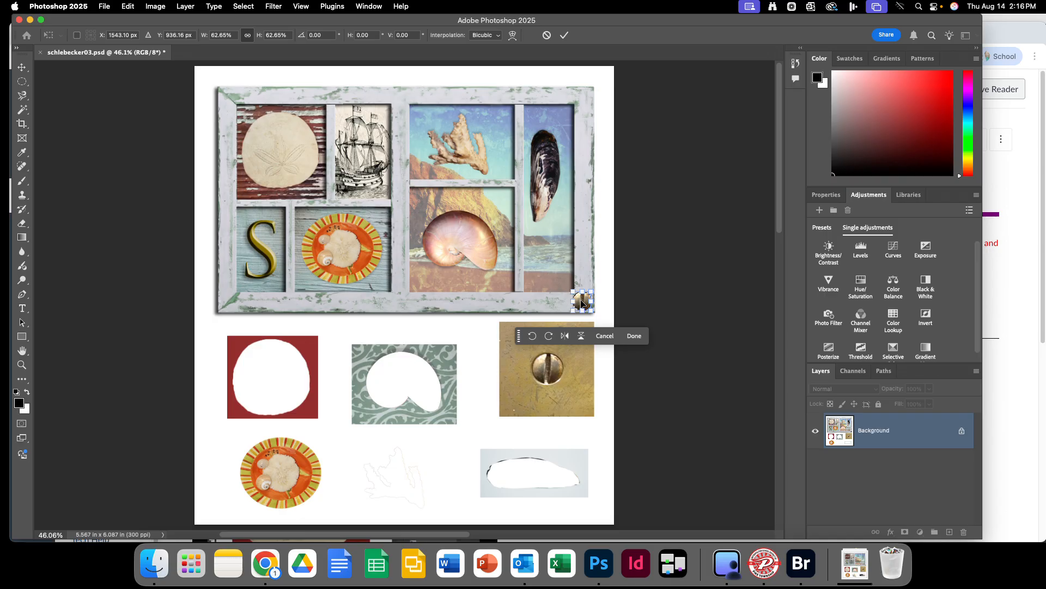
{"action": "left_click_drag", "start_coordinate": [582, 303], "coordinate": [585, 137]}
{"action": "left_click", "coordinate": [604, 337]}
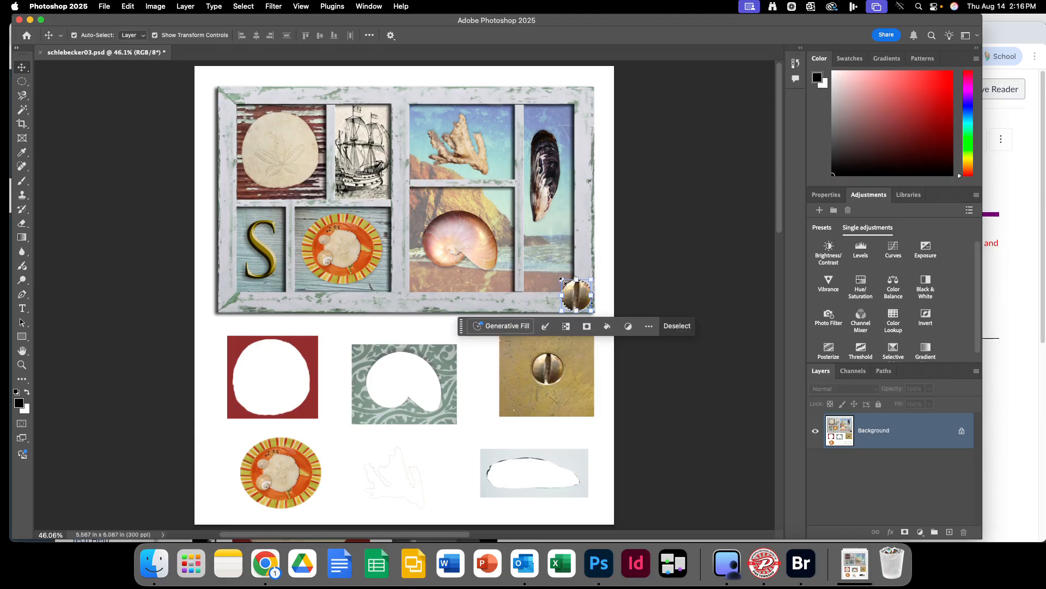
- Scale the screw head copy proportionally to about 60% toward the frame's lower-right corner and apply the transform
{"action": "left_click_drag", "start_coordinate": [562, 279], "coordinate": [576, 293]}
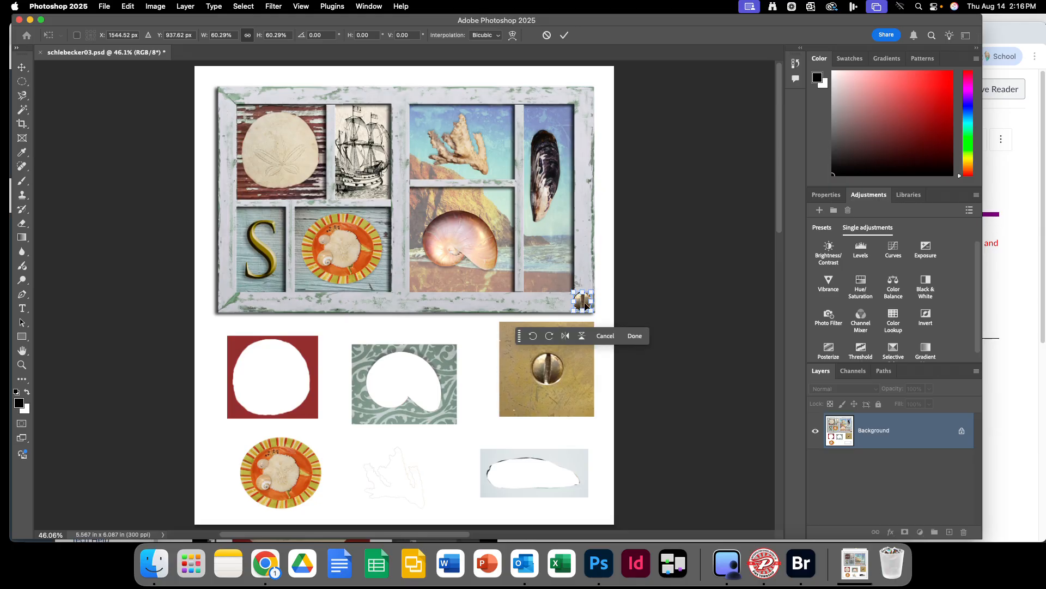
{"action": "left_click", "coordinate": [565, 36]}
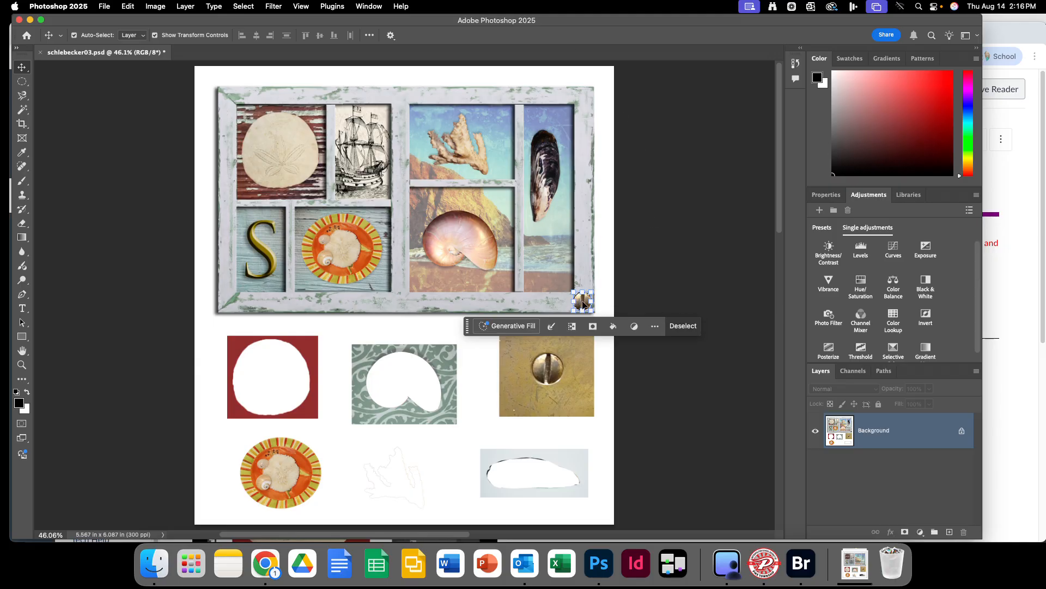
- Place screw head copies on the frame's upper-right and upper-left corners, rotating the upper-right one about 50°, and apply each transform
{"action": "left_click_drag", "start_coordinate": [583, 304], "coordinate": [600, 101]}
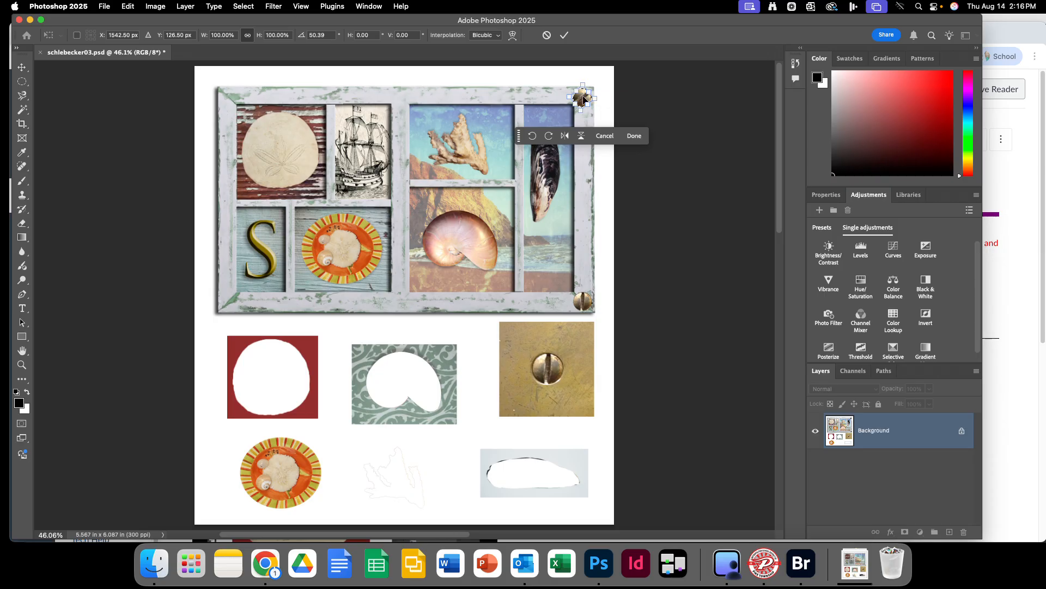
{"action": "left_click", "coordinate": [634, 136]}
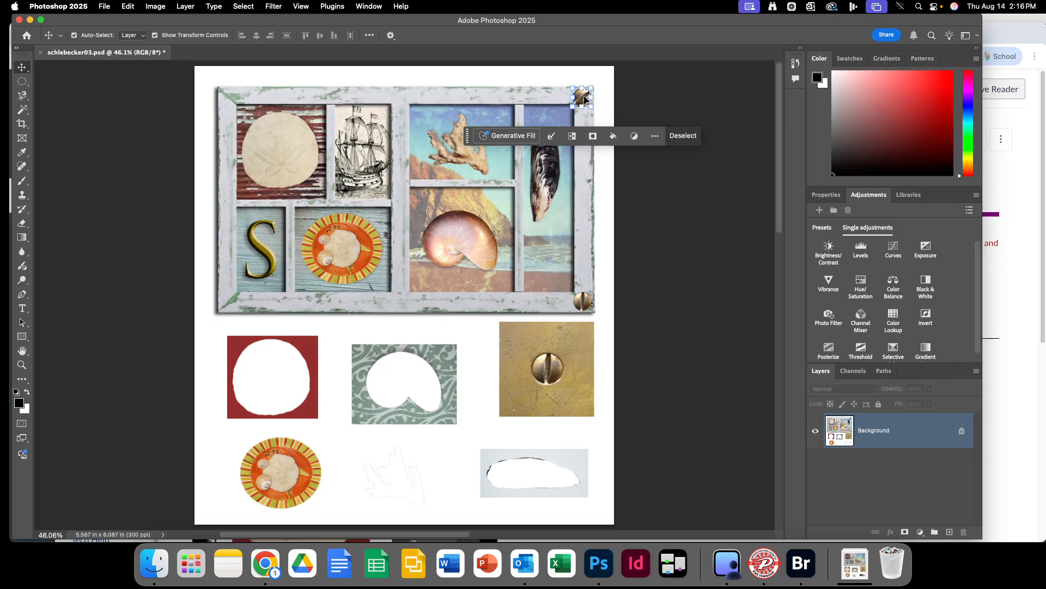
{"action": "left_click_drag", "start_coordinate": [584, 99], "coordinate": [244, 85]}
{"action": "left_click", "coordinate": [281, 135]}
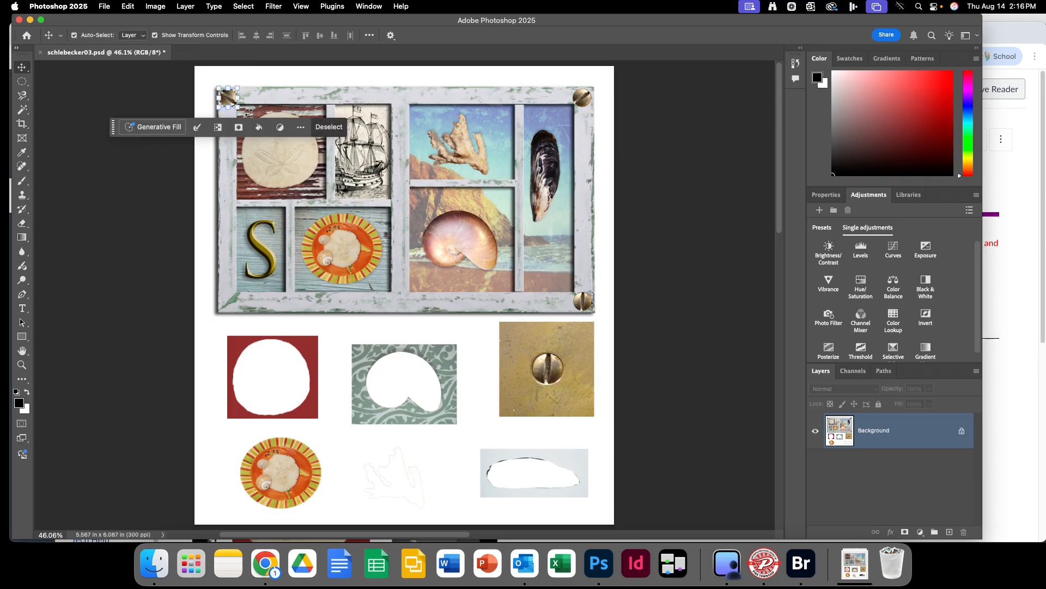
- Place a copy of the screw head on the frame's lower-left corner and nudge it into line with the others
{"action": "key", "text": "super"}
{"action": "left_click_drag", "start_coordinate": [228, 102], "coordinate": [227, 304]}
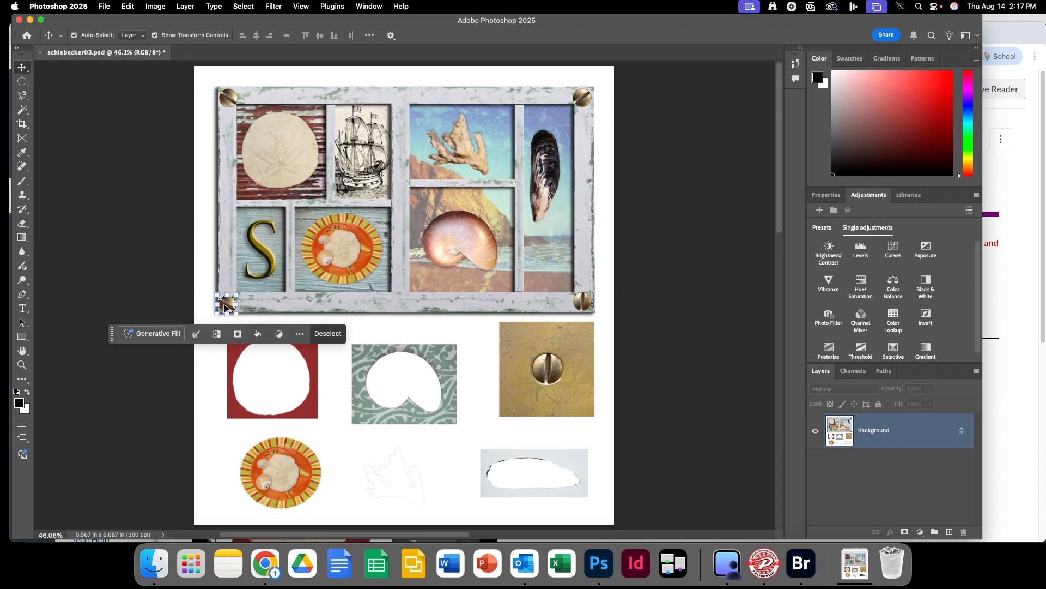
{"action": "key", "text": "shift+Up"}
{"action": "key", "text": "Right"}
{"action": "key", "text": "Down"}
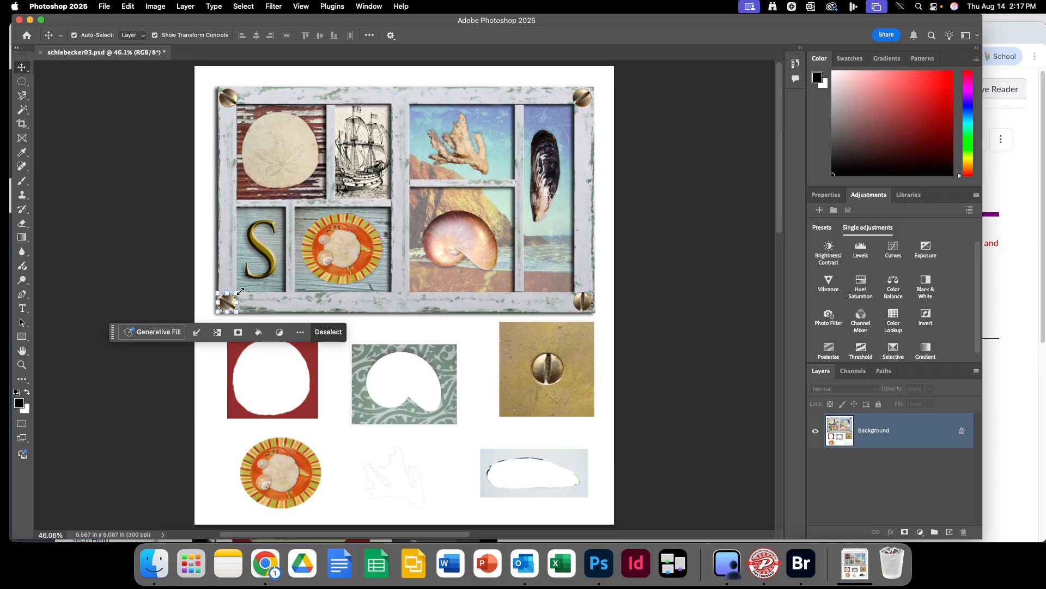
- Rotate the lower-left screw head copy about 47° and apply the transform
{"action": "left_click_drag", "start_coordinate": [245, 287], "coordinate": [270, 310]}
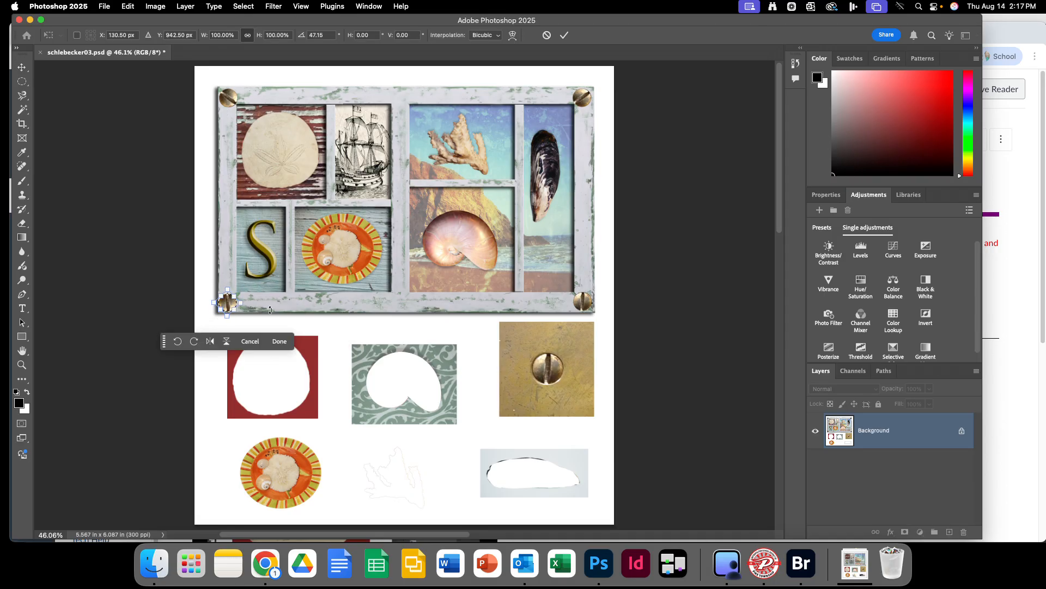
{"action": "left_click", "coordinate": [280, 341]}
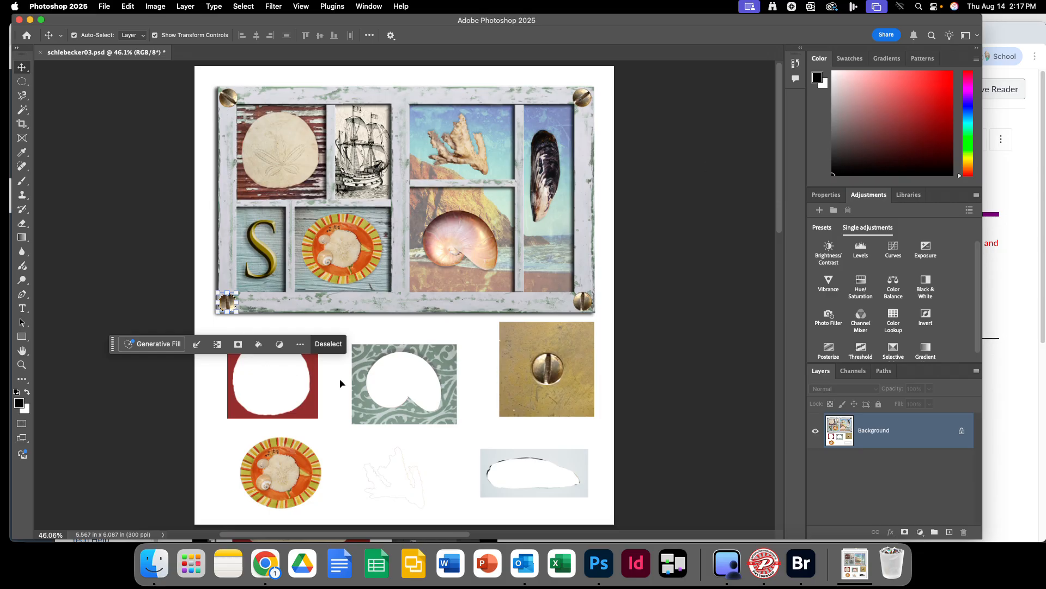
- Undo the last rotation of the lower-left screw head
{"action": "left_click", "coordinate": [22, 124]}
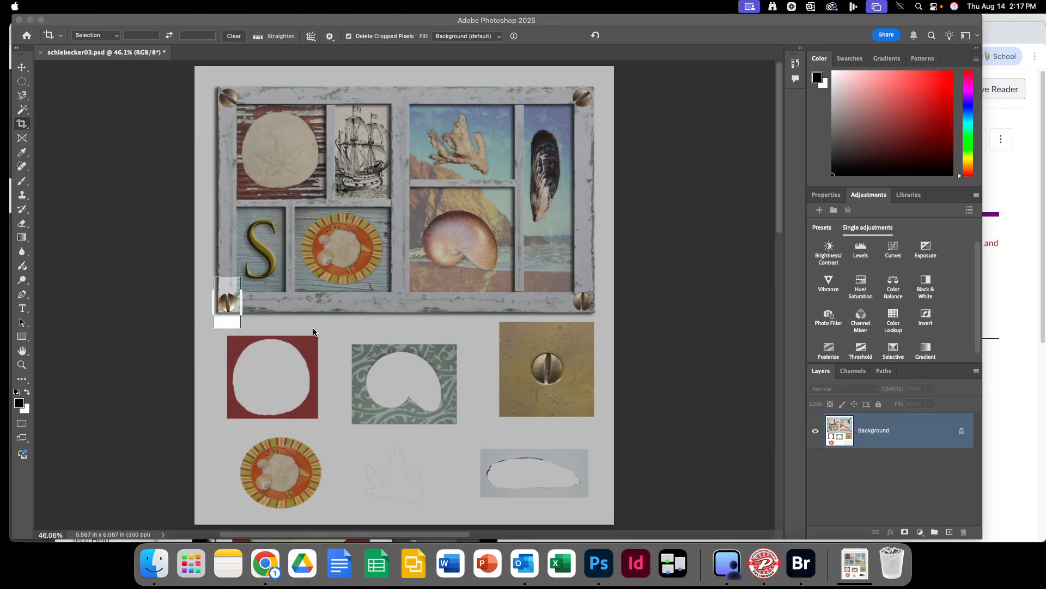
{"action": "right_click", "coordinate": [225, 314]}
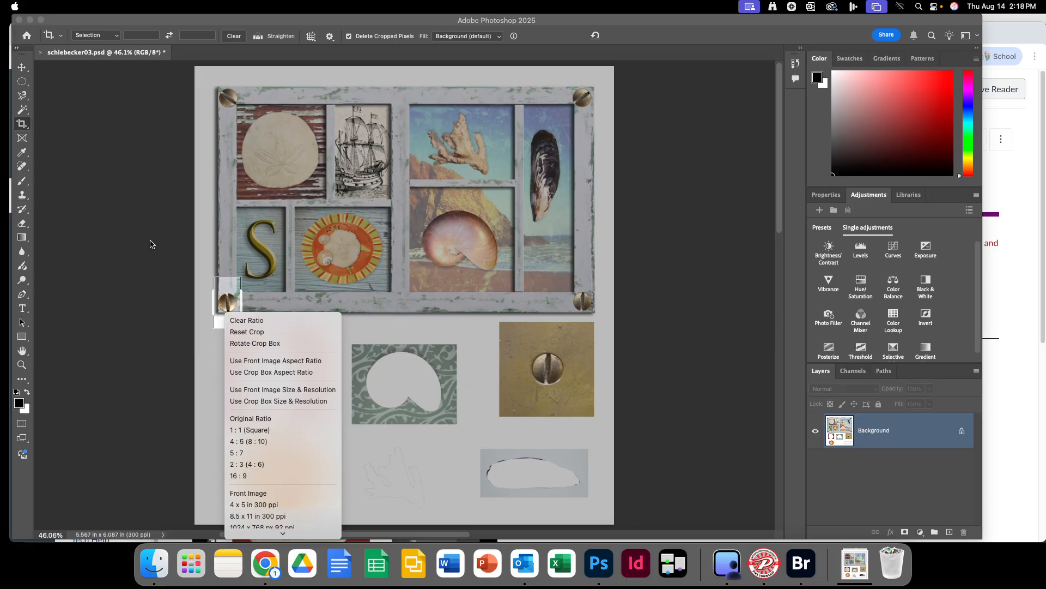
{"action": "left_click", "coordinate": [125, 10]}
{"action": "left_click", "coordinate": [128, 6]}
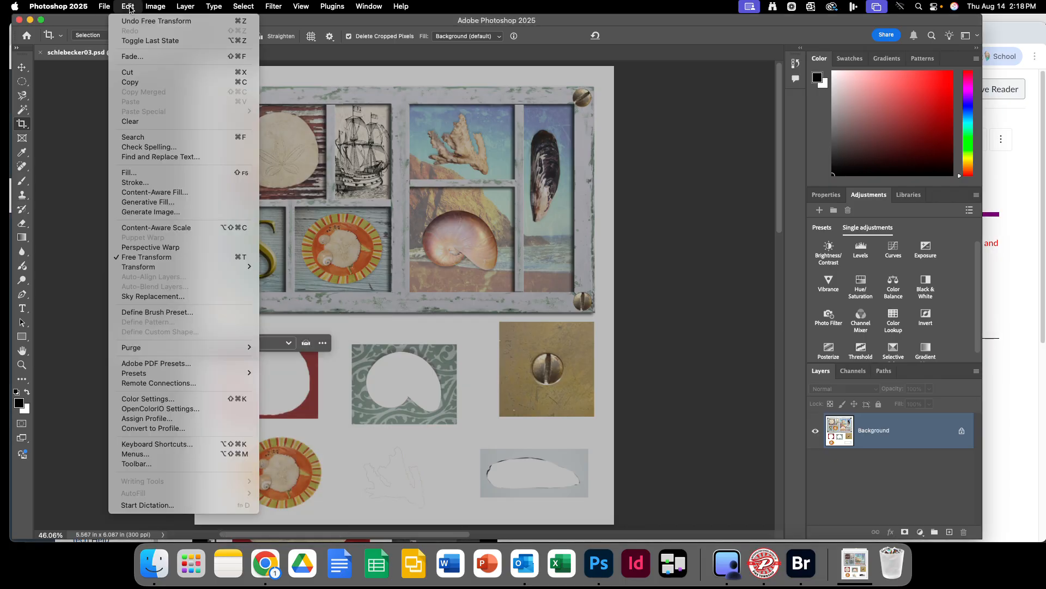
{"action": "left_click", "coordinate": [132, 21]}
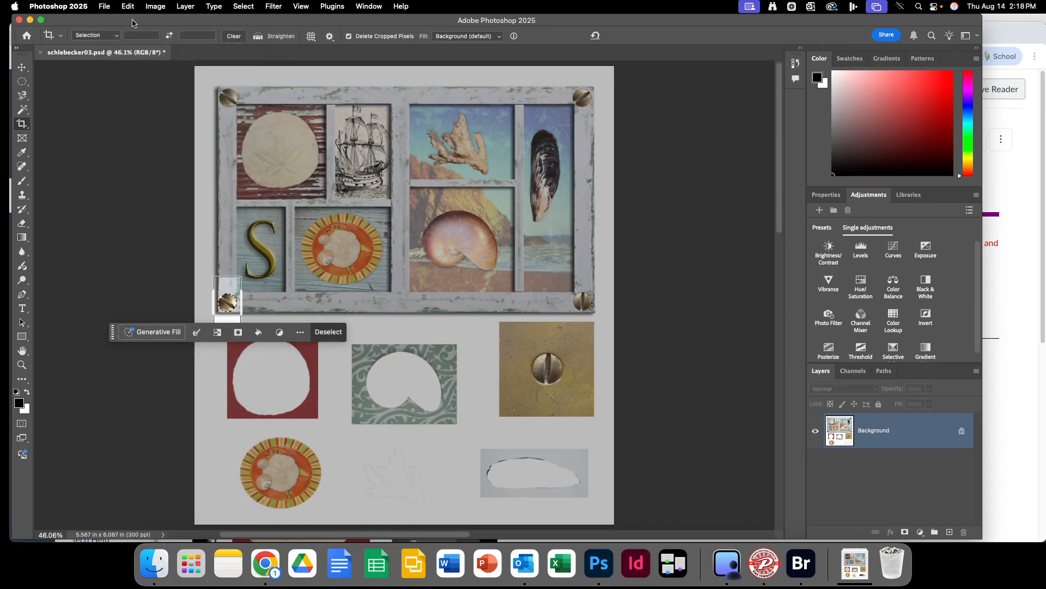
- Deselect the lower-left screw head and leave the crop box based on that selection
{"action": "left_click", "coordinate": [326, 334]}
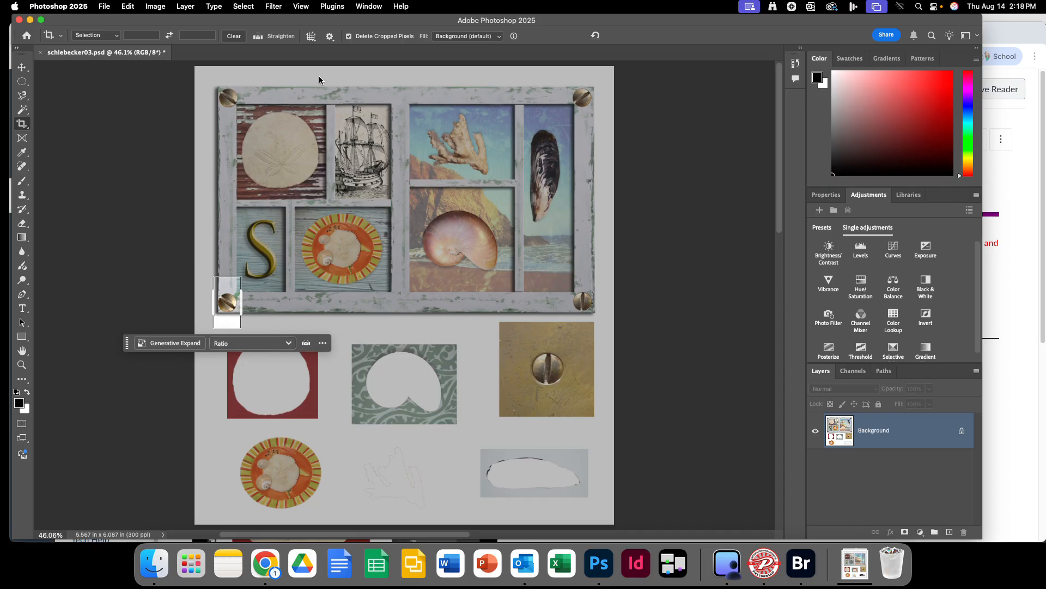
{"action": "left_click", "coordinate": [20, 109]}
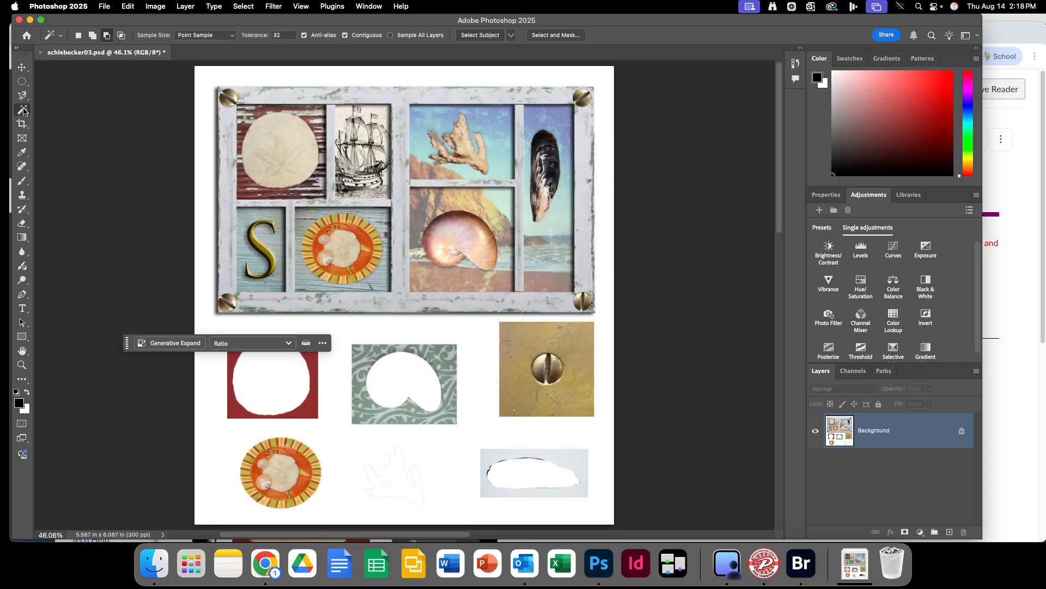
{"action": "left_click", "coordinate": [22, 67]}
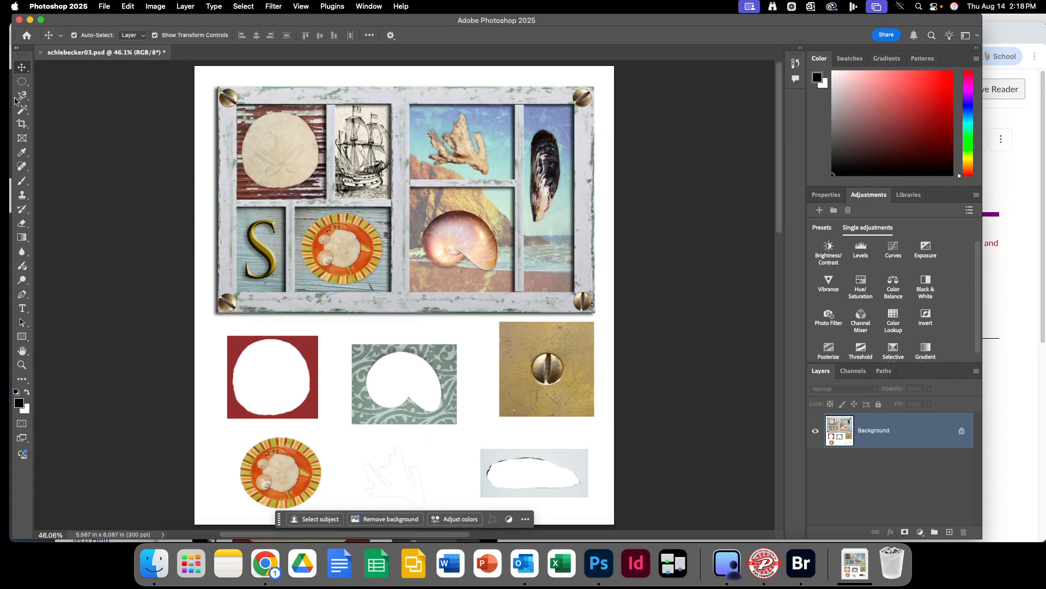
- With the Crop tool, bring the upper, left and right crop edges in close to the window frame's outer edges
{"action": "left_click", "coordinate": [22, 126]}
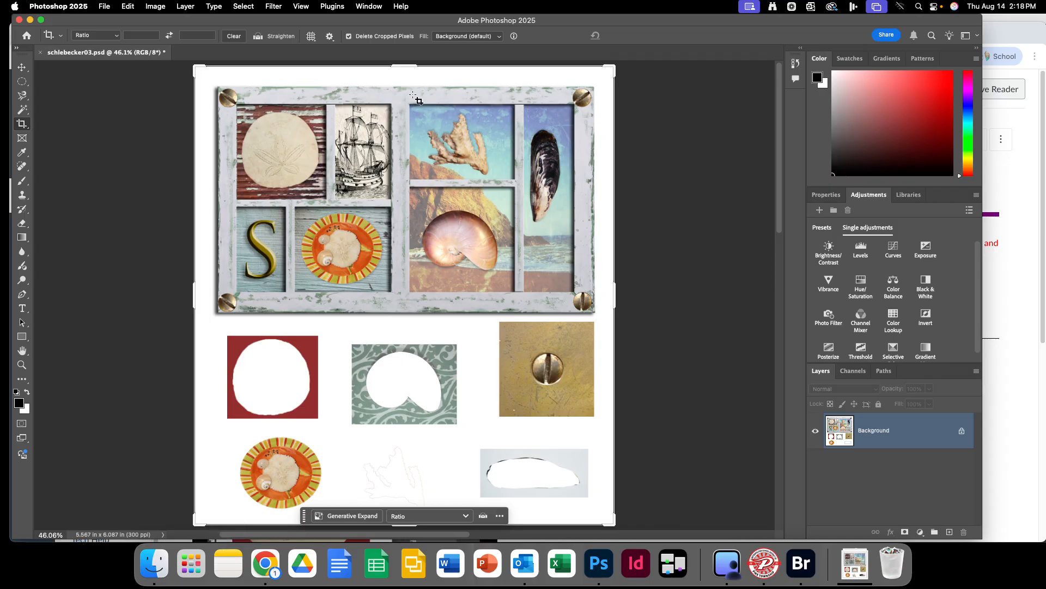
{"action": "left_click", "coordinate": [407, 67]}
{"action": "left_click_drag", "start_coordinate": [407, 67], "coordinate": [408, 71]}
{"action": "left_click_drag", "start_coordinate": [615, 296], "coordinate": [611, 296]}
{"action": "left_click_drag", "start_coordinate": [201, 301], "coordinate": [214, 299]}
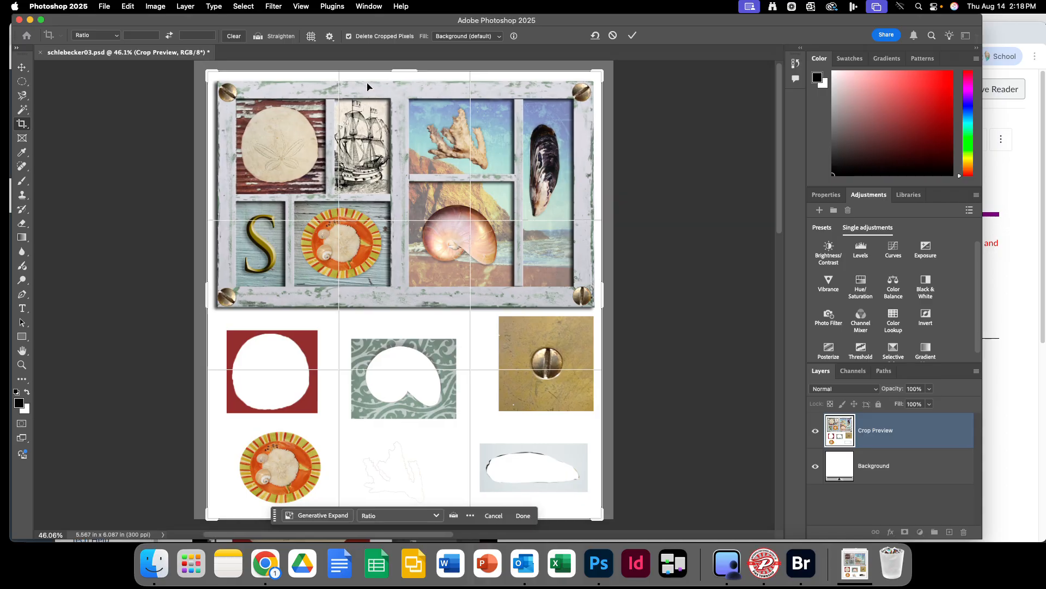
{"action": "left_click_drag", "start_coordinate": [404, 65], "coordinate": [405, 73]}
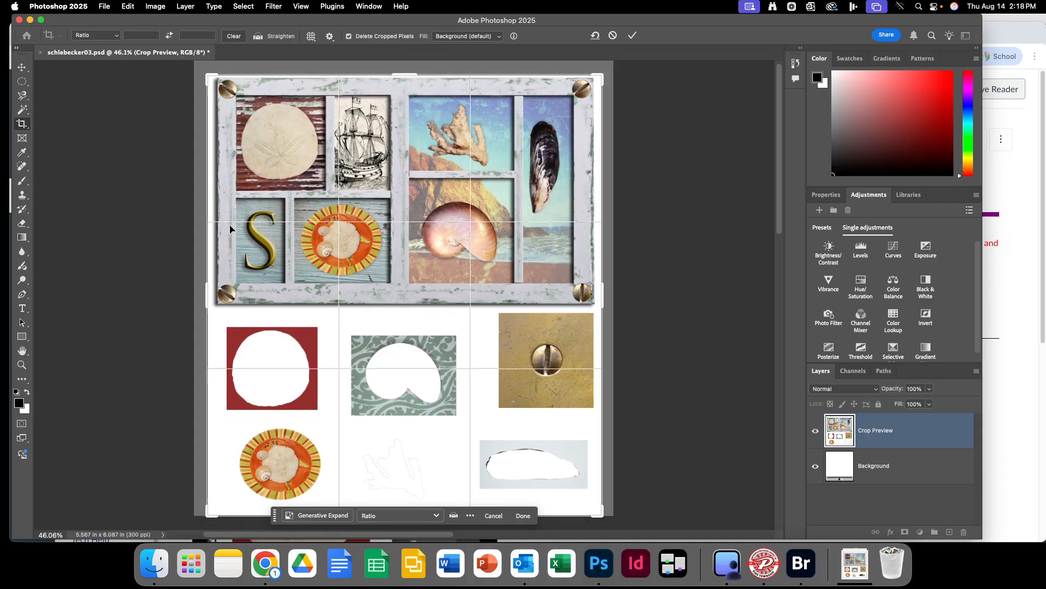
{"action": "left_click_drag", "start_coordinate": [216, 291], "coordinate": [224, 292]}
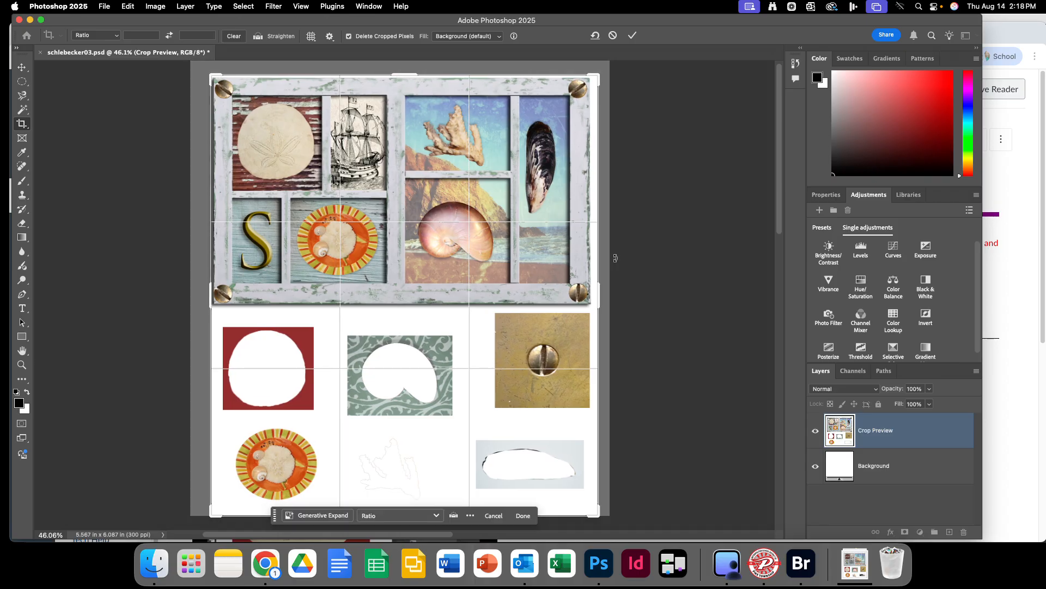
{"action": "left_click_drag", "start_coordinate": [603, 296], "coordinate": [596, 296]}
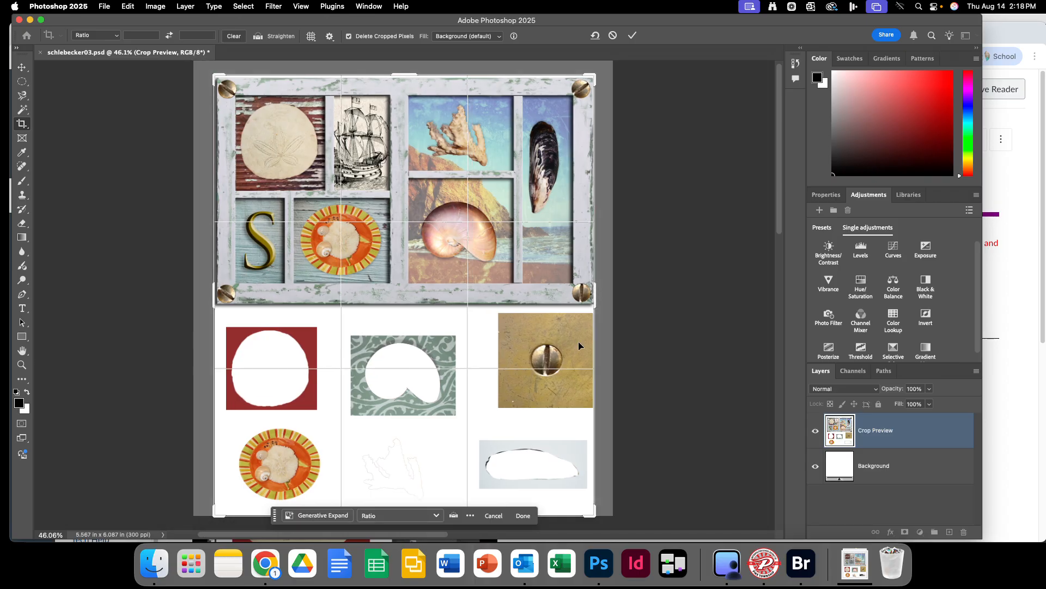
- Bring the lower crop edge up to just below the window frame, excluding the source objects, and apply the crop
{"action": "left_click_drag", "start_coordinate": [268, 513], "coordinate": [79, 253]}
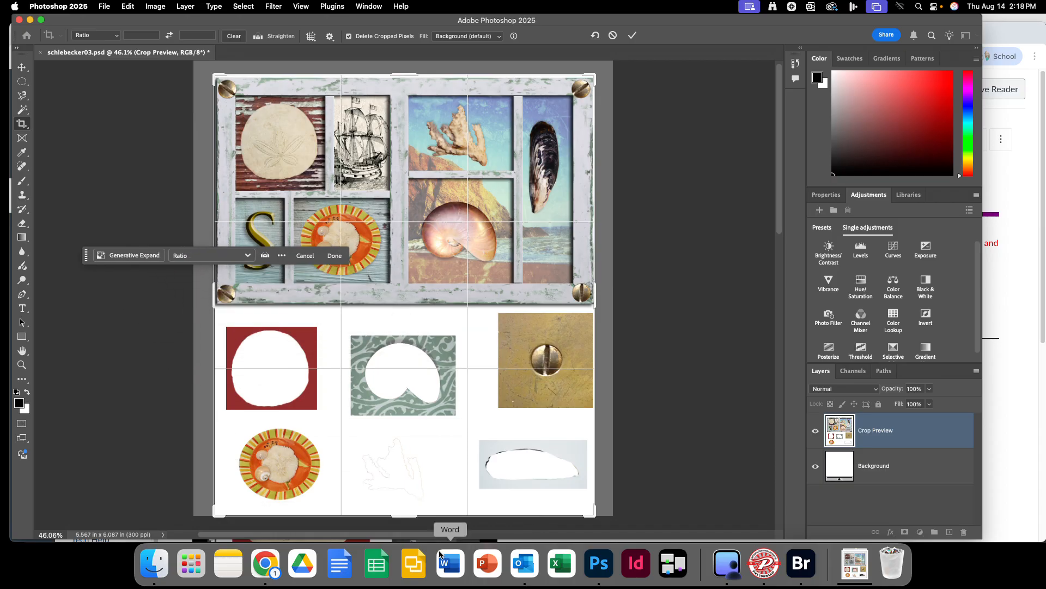
{"action": "left_click_drag", "start_coordinate": [406, 515], "coordinate": [421, 413]}
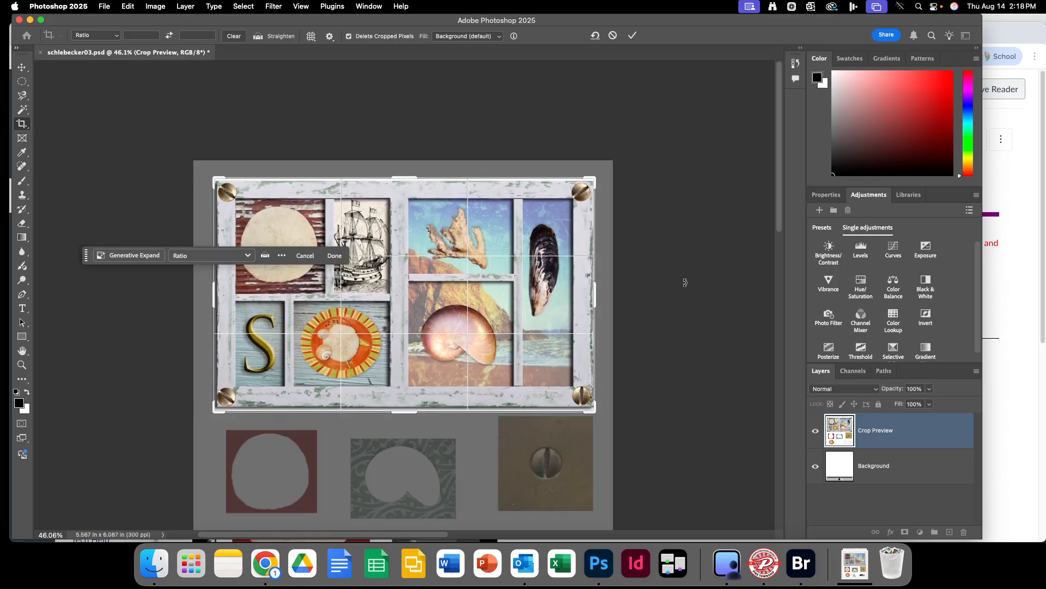
{"action": "left_click", "coordinate": [632, 36]}
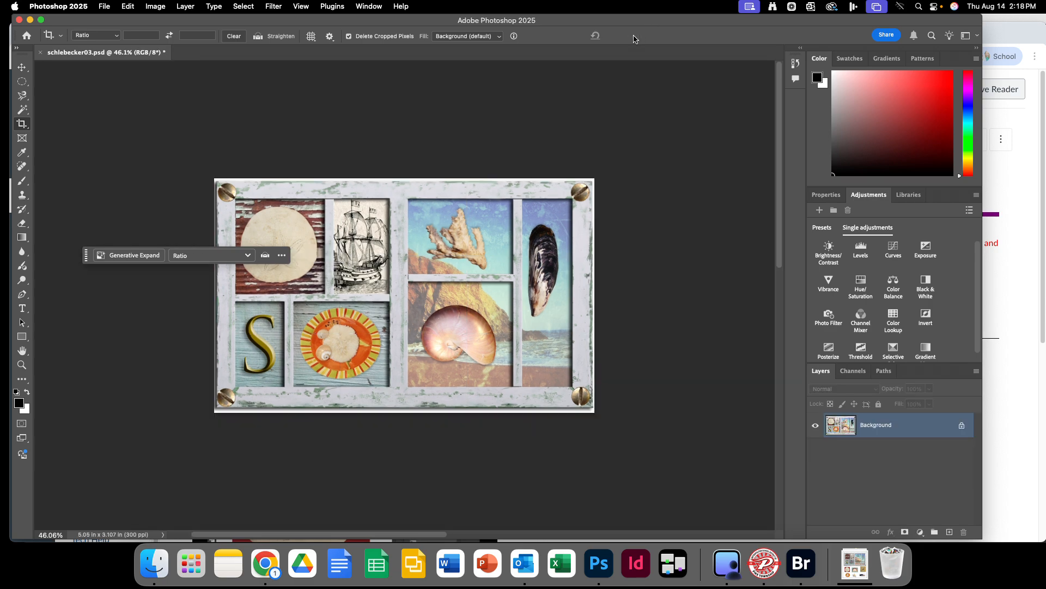
- Save the cropped collage in schlebecker03.psd
{"action": "left_click", "coordinate": [105, 8]}
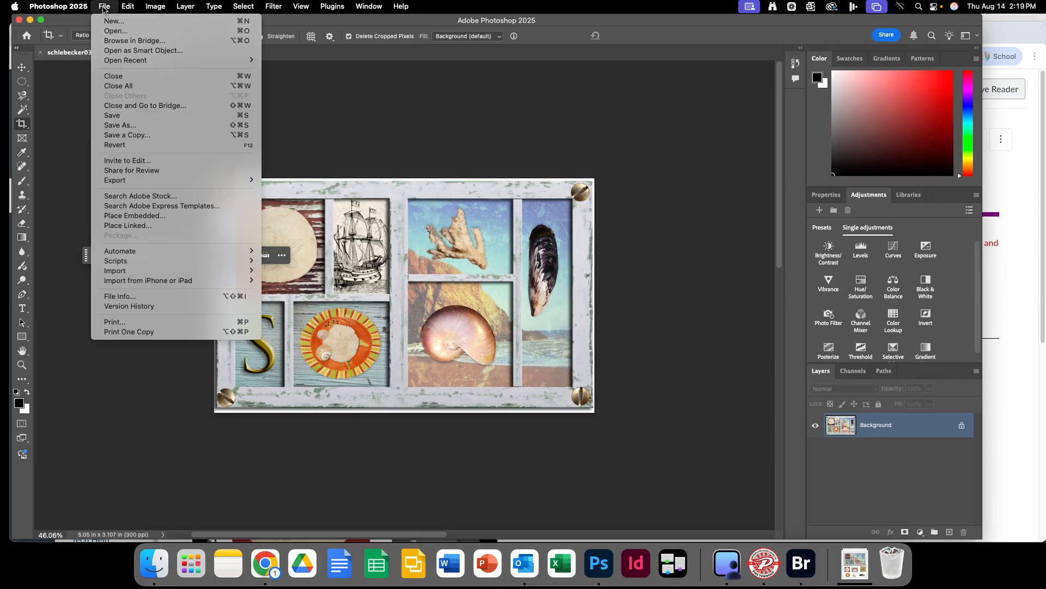
{"action": "left_click", "coordinate": [133, 112]}
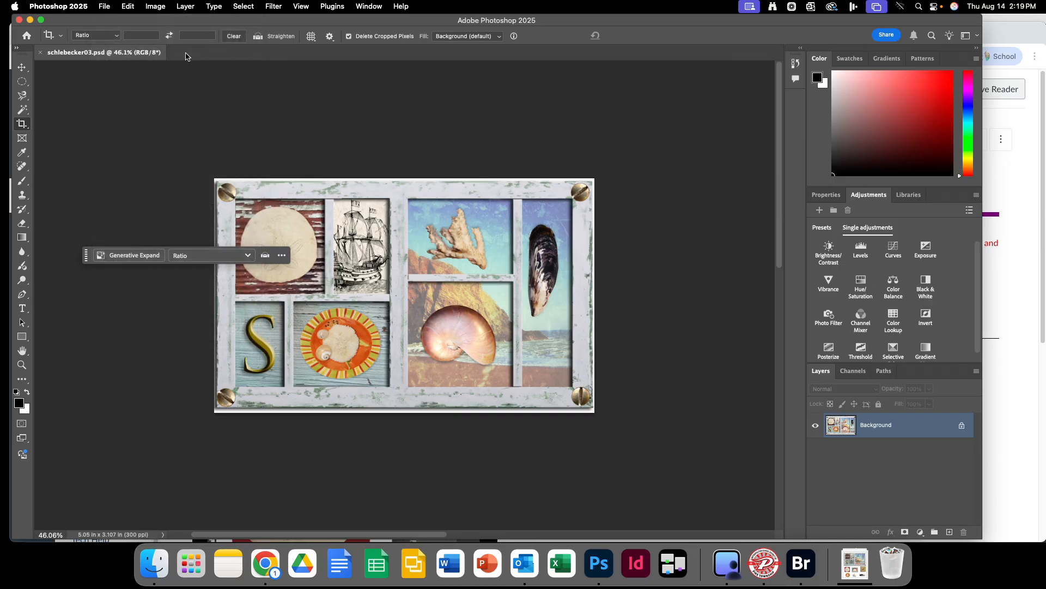